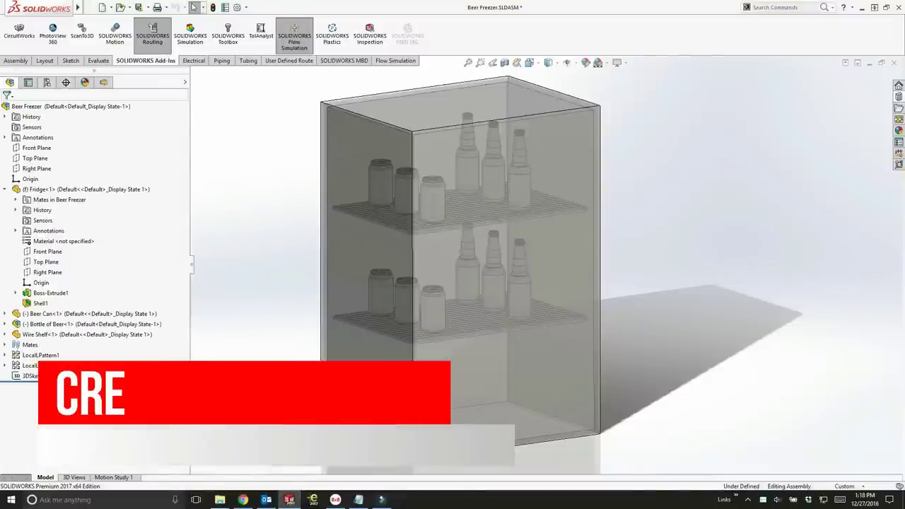
# - Start a Flow Simulation wizard project named "Bottles and Cans" with the comment "Just clap your hands" and continue to the analysis type
pyautogui.click(395, 61)
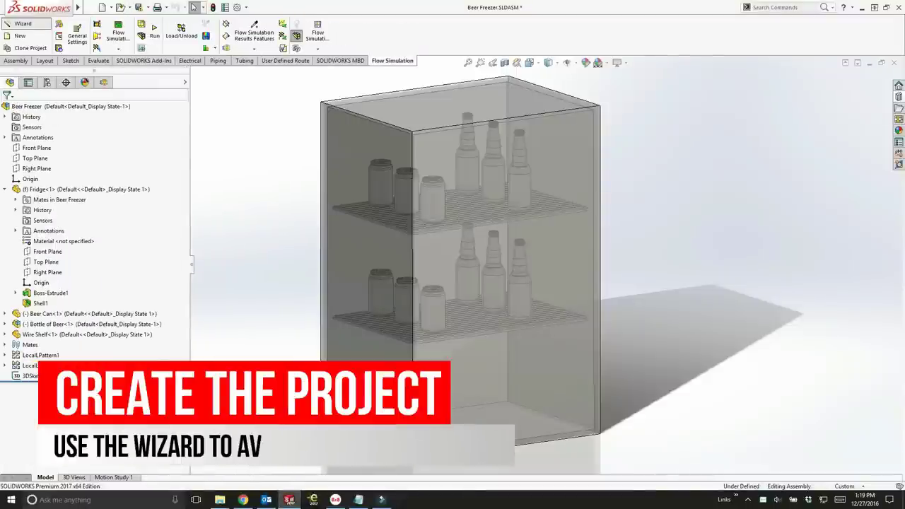
pyautogui.click(23, 24)
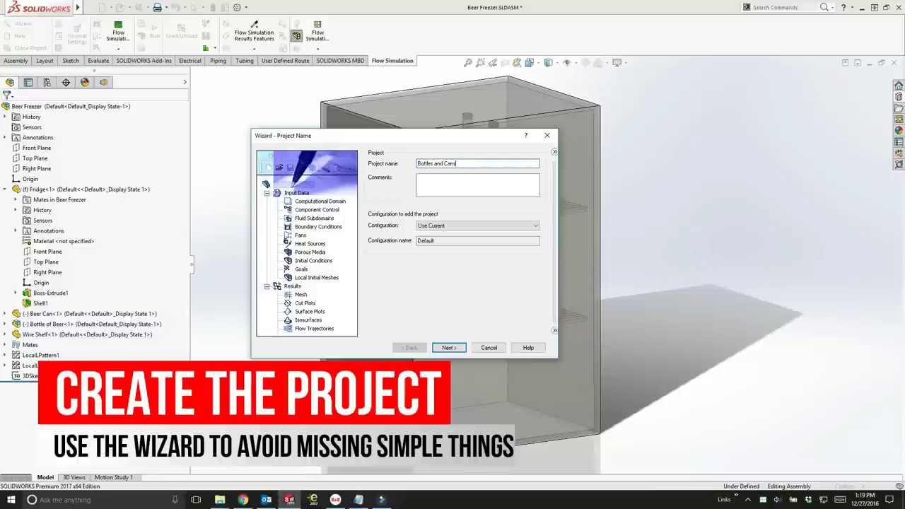
pyautogui.write('your hands')
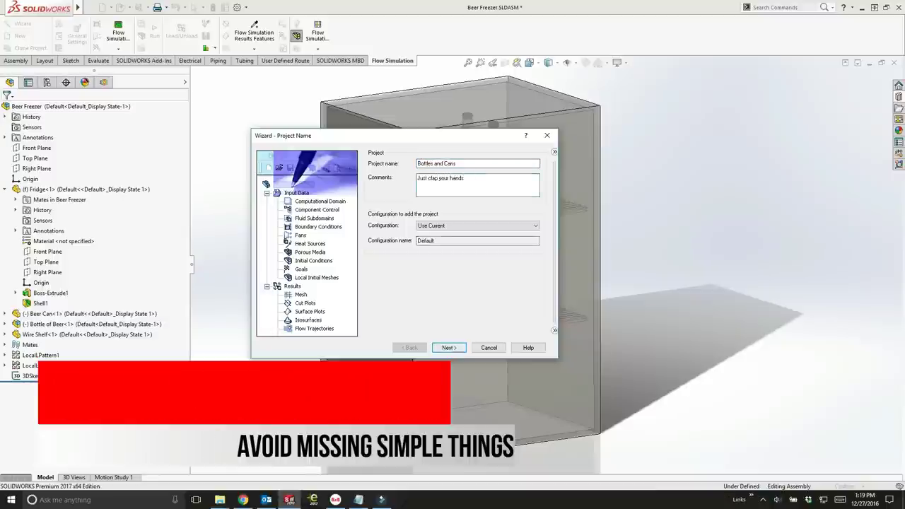
pyautogui.press('Return')
pyautogui.press('Return')
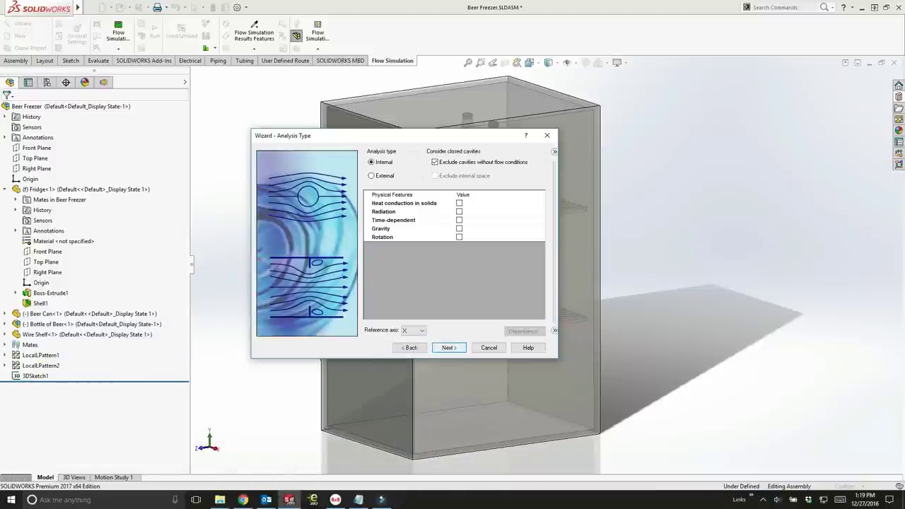
# - Enable heat conduction in solids and time-dependent analysis for the internal flow project
pyautogui.click(459, 202)
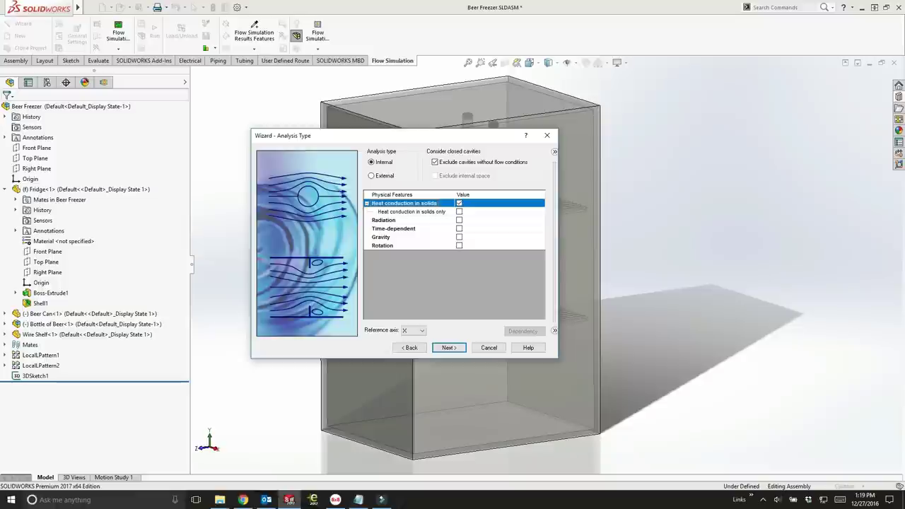
pyautogui.click(459, 228)
pyautogui.click(461, 236)
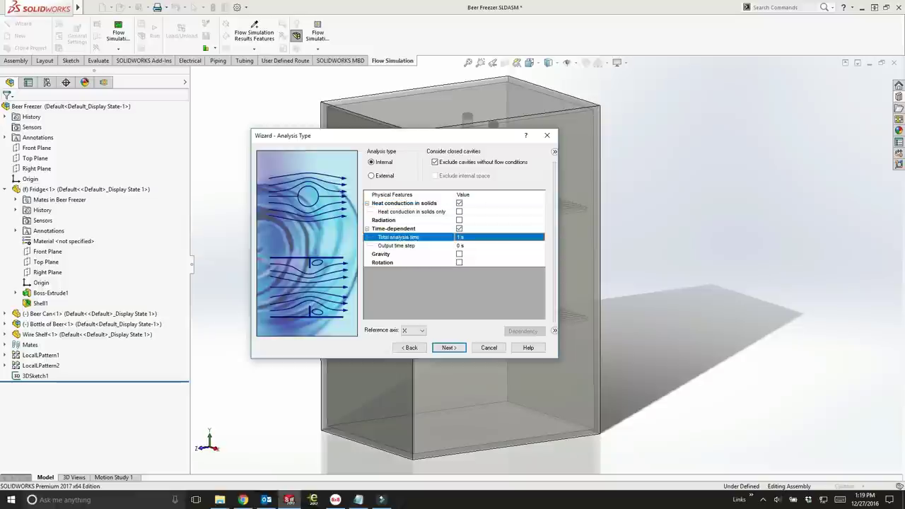
# - Return to the unit system, set the physical time unit to minutes, and go back to the analysis type
pyautogui.click(410, 347)
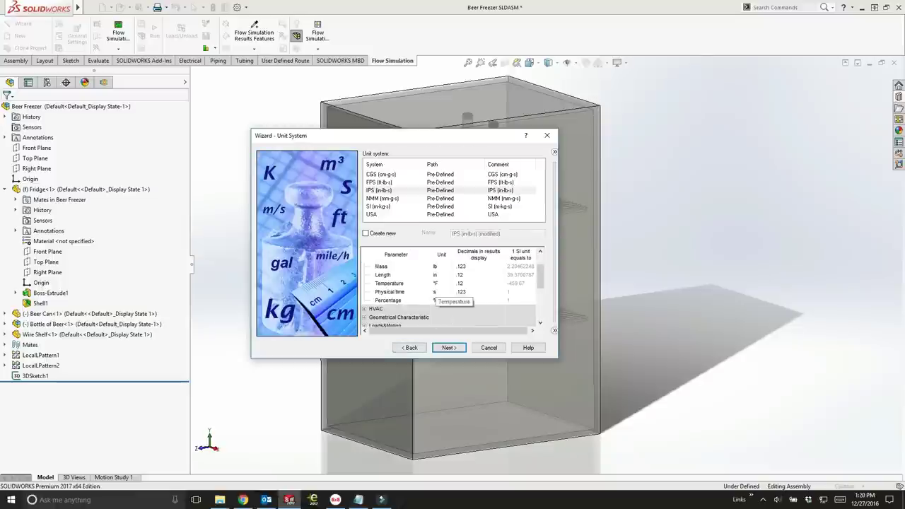
pyautogui.click(447, 317)
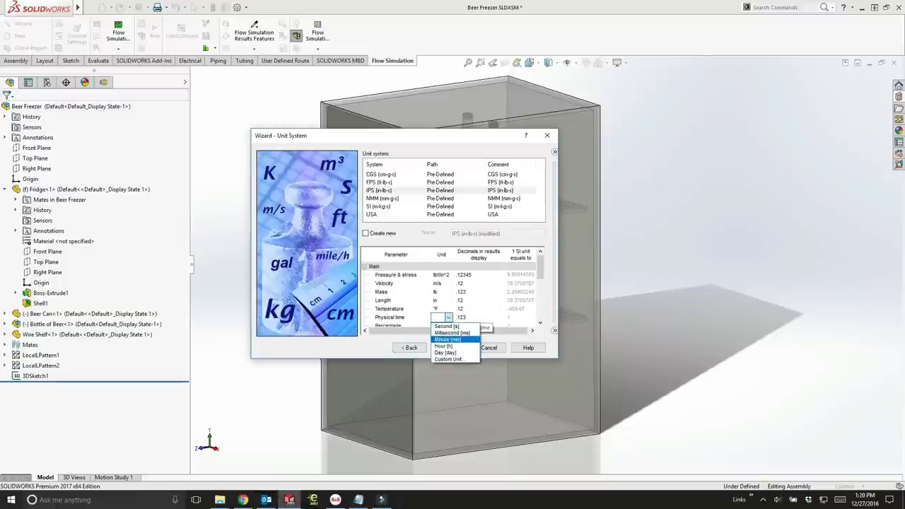
pyautogui.click(447, 339)
pyautogui.click(448, 347)
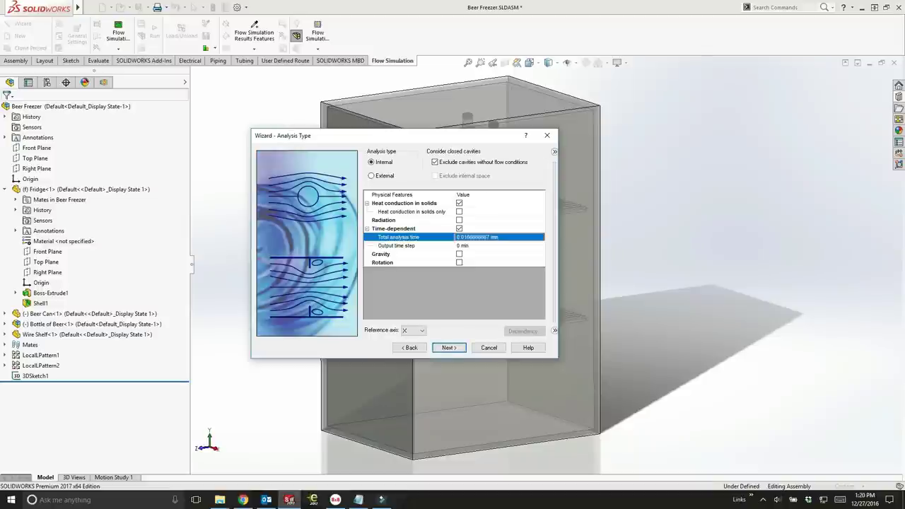
# - Set the total analysis time to 120 min and the output time step to 1 min, and enable gravity
pyautogui.write('120')
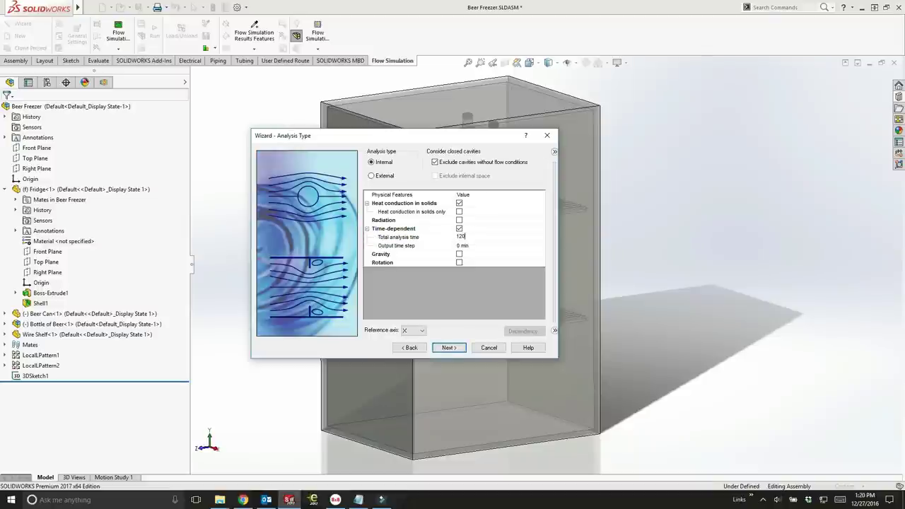
pyautogui.press('Return')
pyautogui.press('Down')
pyautogui.write('1')
pyautogui.press('Return')
pyautogui.click(459, 254)
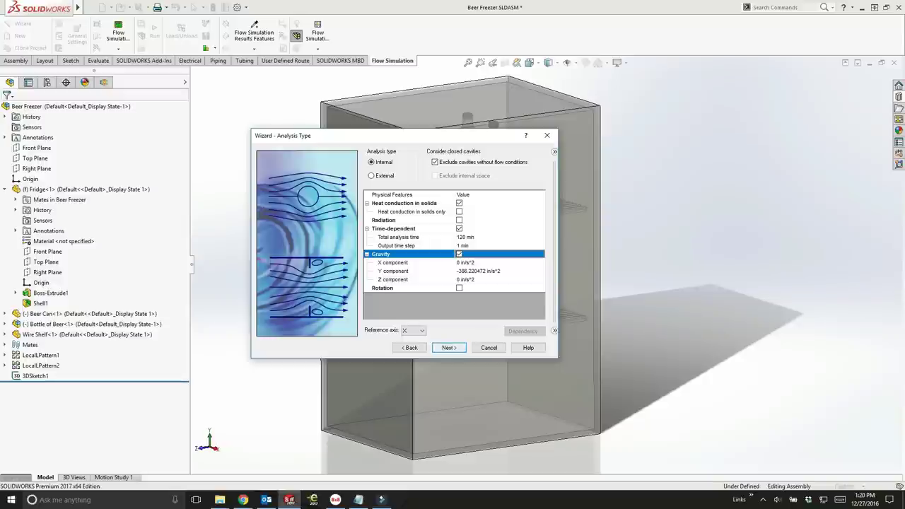
pyautogui.press('Return')
# - Add the gas Air as the default project fluid and add the liquids Ethanol and Water
pyautogui.click(365, 164)
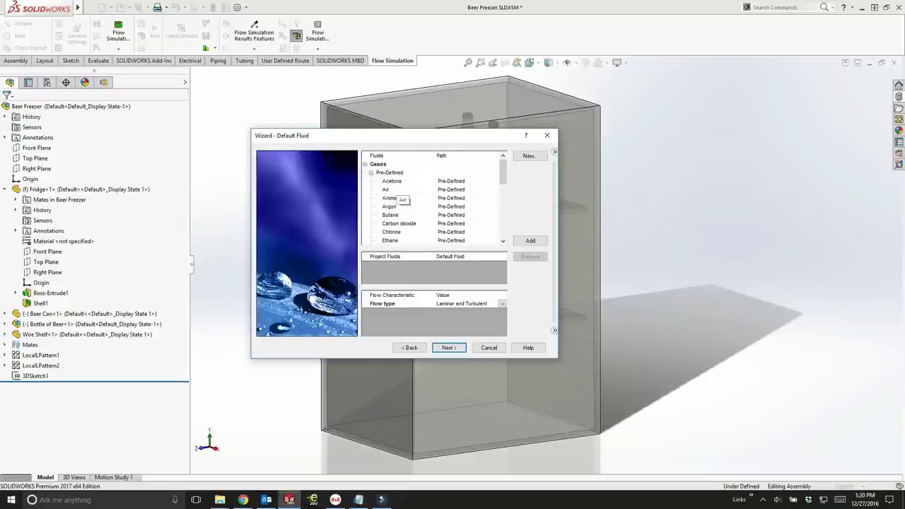
pyautogui.doubleClick(388, 189)
pyautogui.click(364, 164)
pyautogui.click(365, 172)
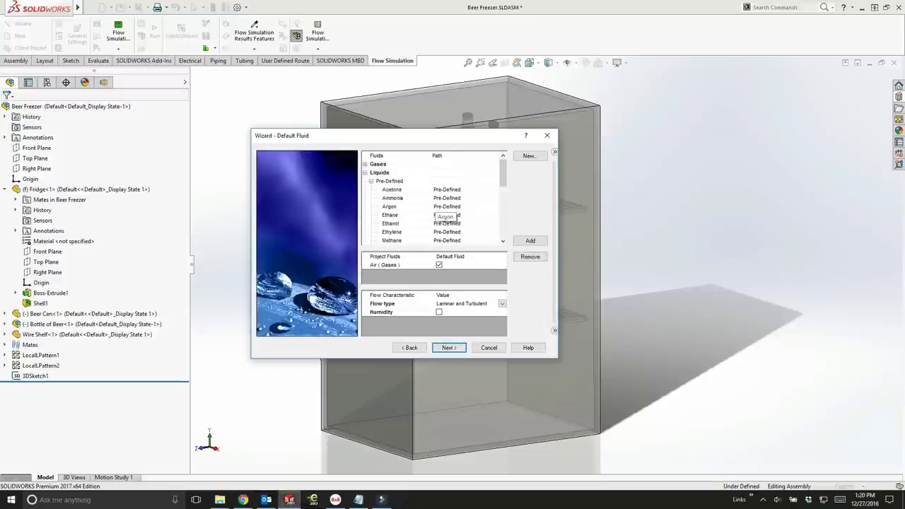
pyautogui.scroll(-3, 420, 232)
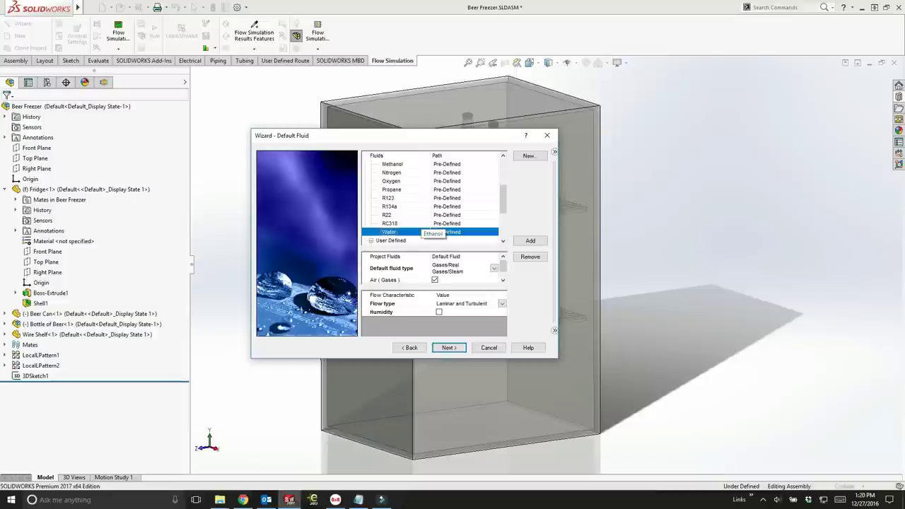
pyautogui.press('Return')
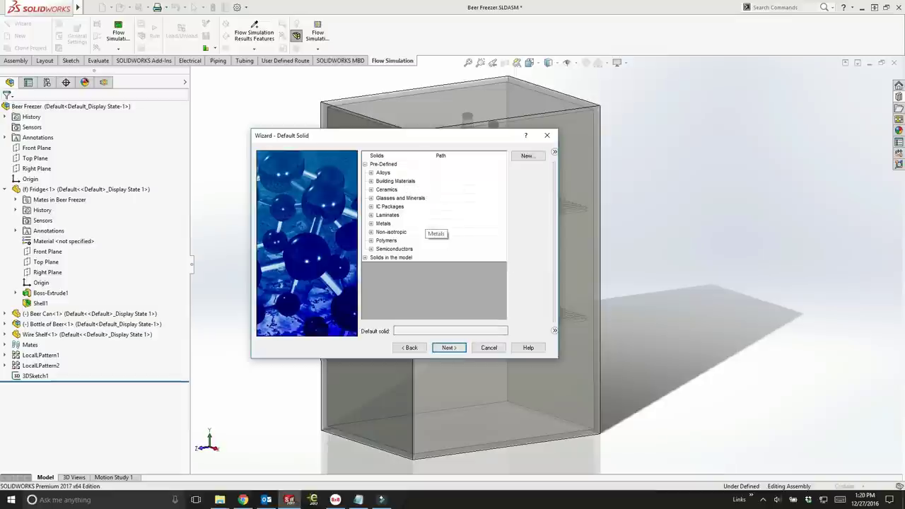
# - Set the default solid to the pre-defined metal Aluminum and accept the default wall conditions
pyautogui.click(371, 223)
pyautogui.click(397, 233)
pyautogui.scroll(-1, 441, 273)
pyautogui.scroll(1, 401, 219)
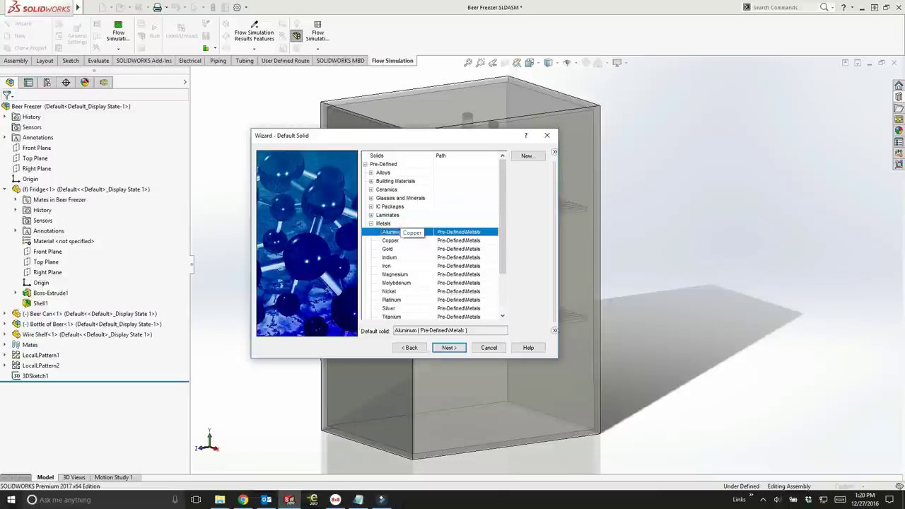
pyautogui.doubleClick(382, 173)
pyautogui.scroll(-5, 434, 318)
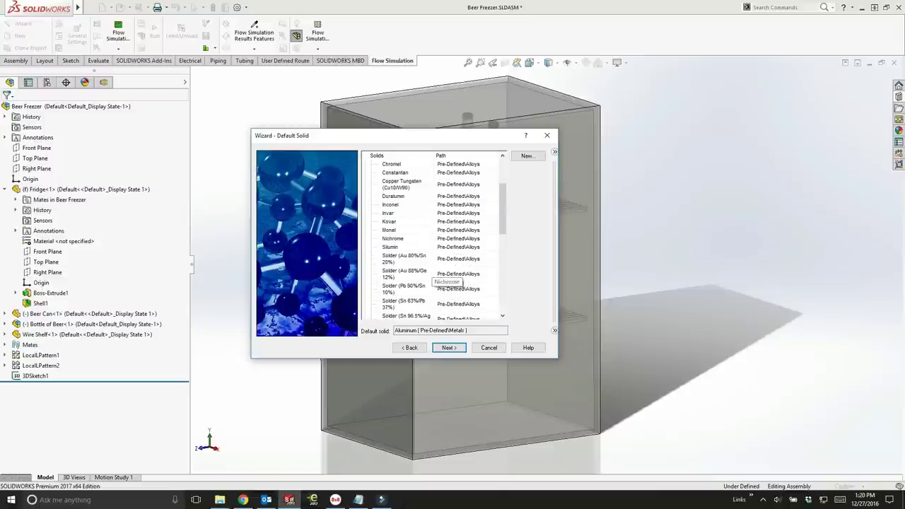
pyautogui.click(448, 348)
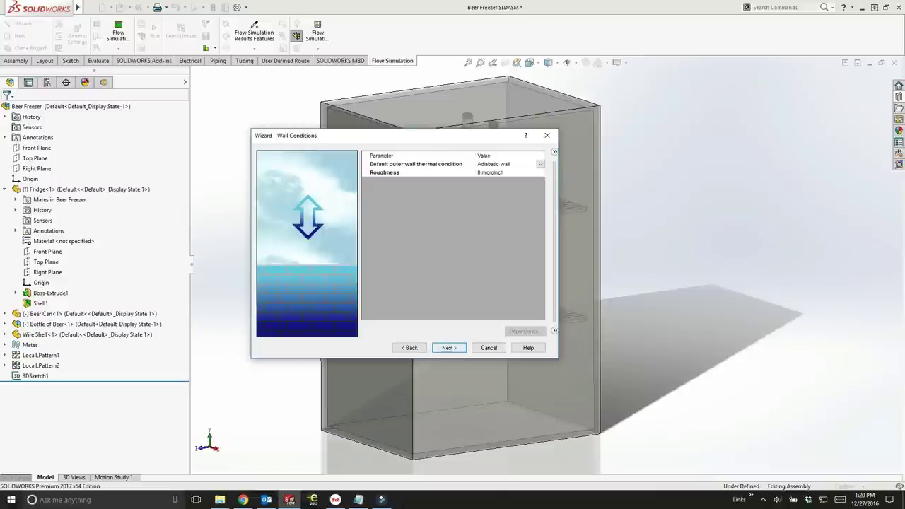
pyautogui.press('Return')
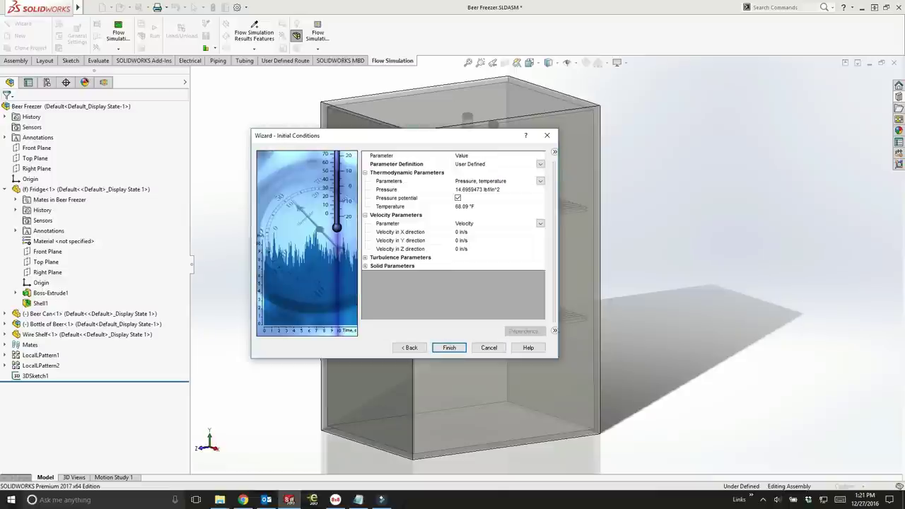
# - Set the initial fluid temperature and initial solid temperature to 0 °F and finish the wizard
pyautogui.click(488, 189)
pyautogui.click(466, 207)
pyautogui.write('0')
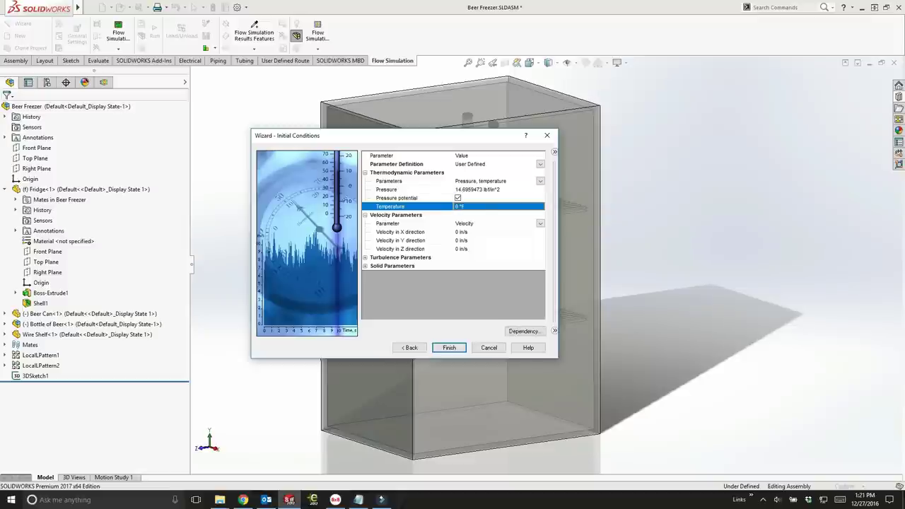
pyautogui.click(365, 266)
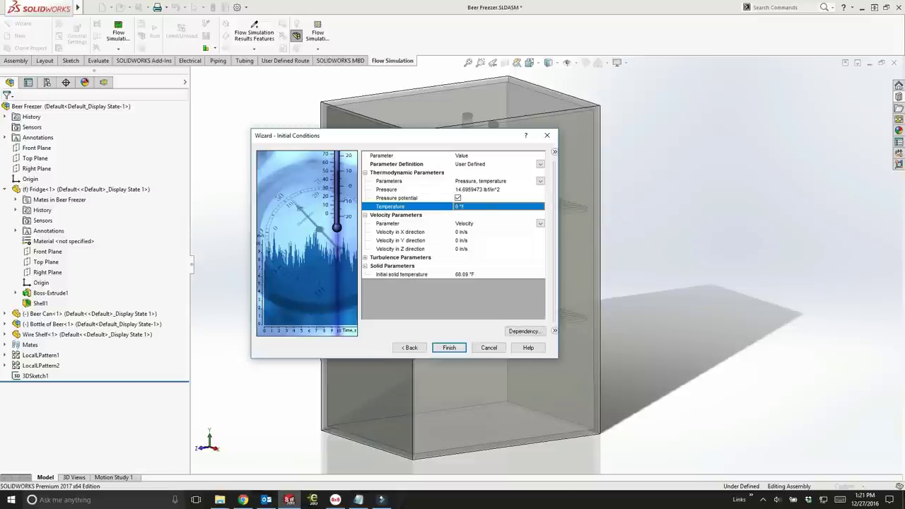
pyautogui.click(464, 274)
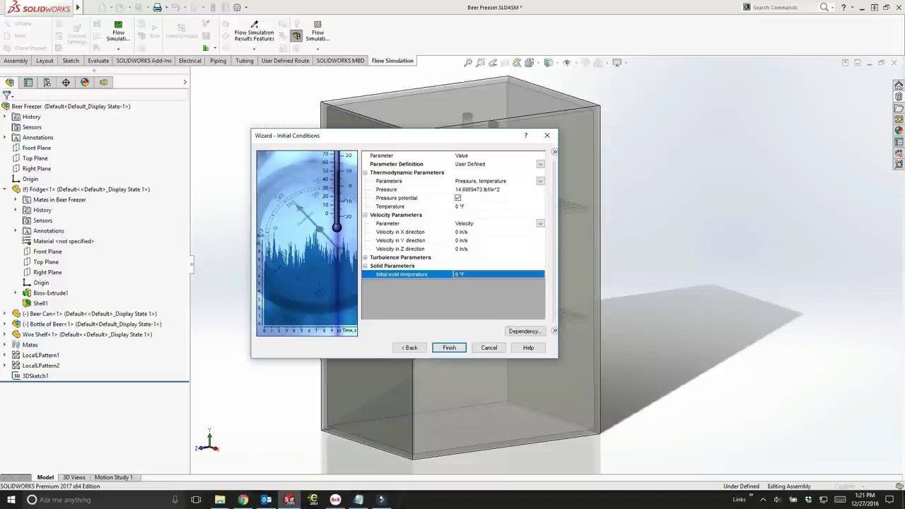
pyautogui.press('Return')
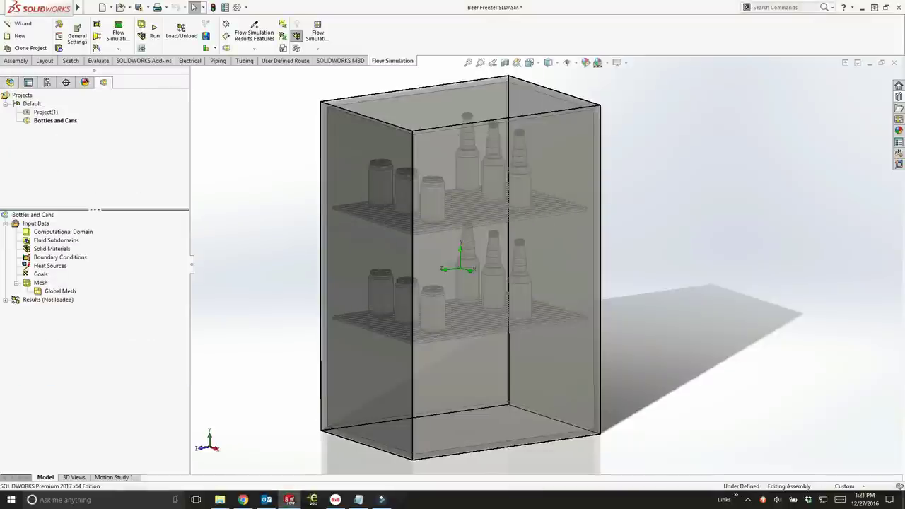
# - Hide the computational domain and the fridge enclosure to expose the shelves, cans and bottles
pyautogui.moveTo(381, 291); pyautogui.dragTo(362, 284, button='middle')
pyautogui.rightClick(84, 231)
pyautogui.click(96, 246)
pyautogui.press('Tab')
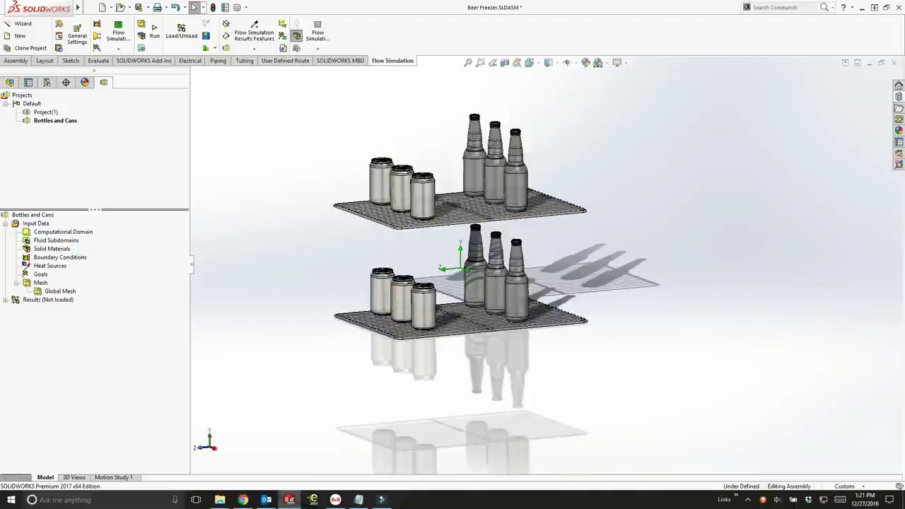
pyautogui.scroll(-3, 466, 170)
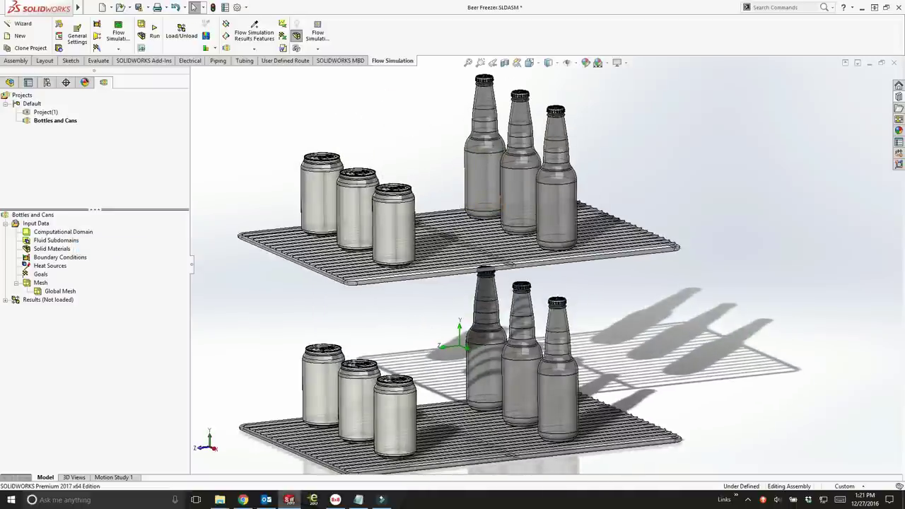
# - Insert a fluid subdomain on the hidden inner face of the rearmost can on the upper shelf
pyautogui.rightClick(43, 241)
pyautogui.click(70, 250)
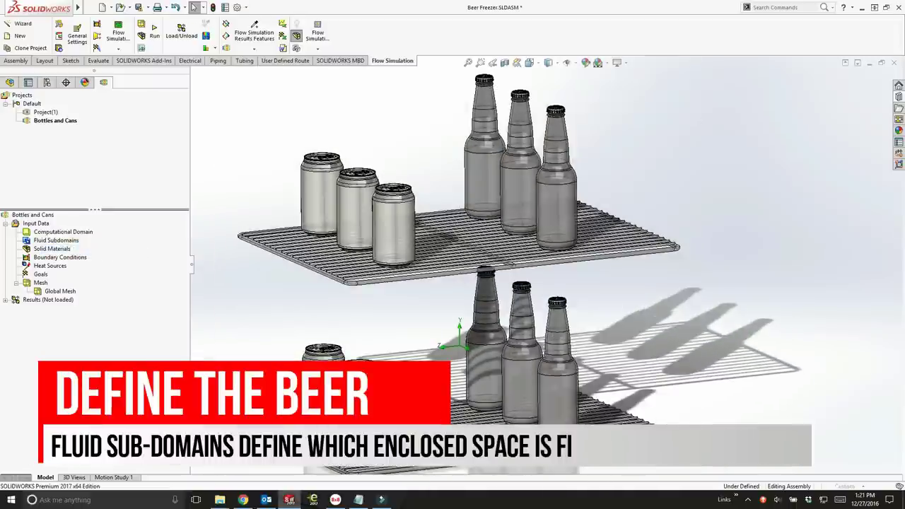
pyautogui.rightClick(353, 187)
pyautogui.click(371, 227)
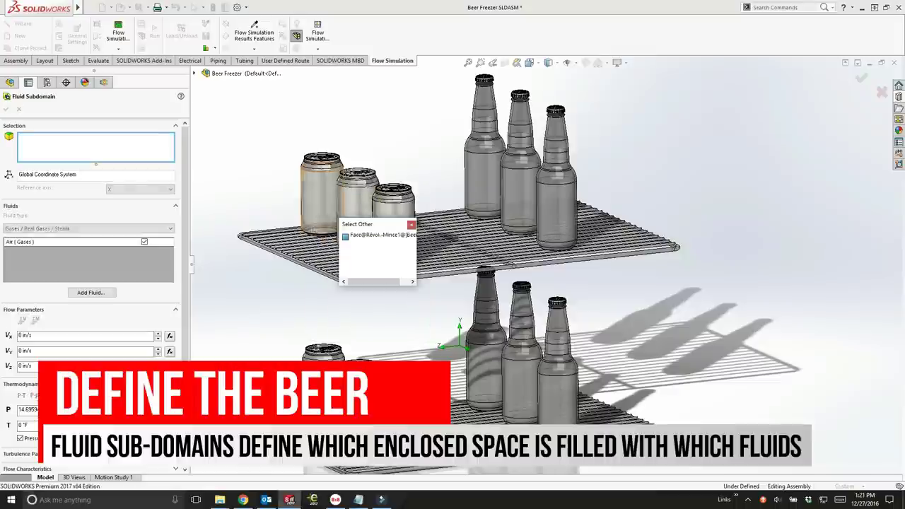
pyautogui.click(380, 235)
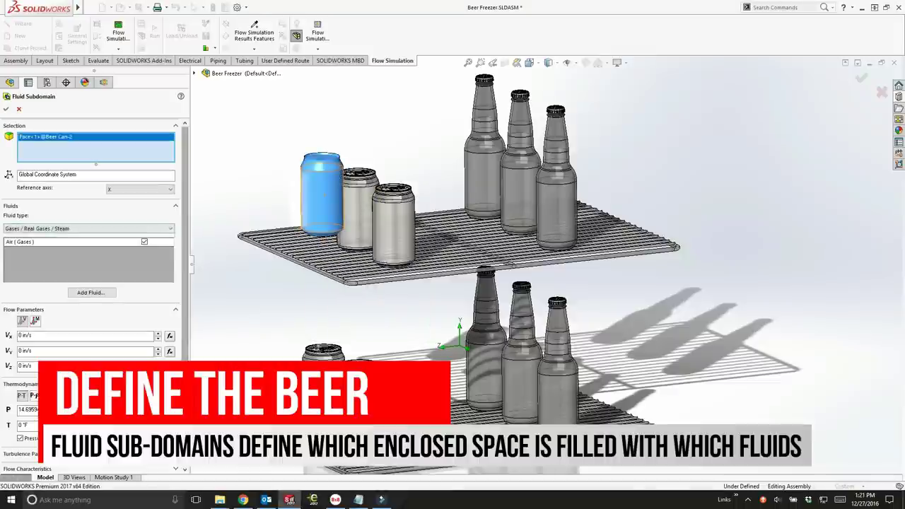
# - Define the subdomain as liquid ethanol and water with volume fractions of 0.06 and 0.94 at 75 °F
pyautogui.click(142, 228)
pyautogui.click(106, 243)
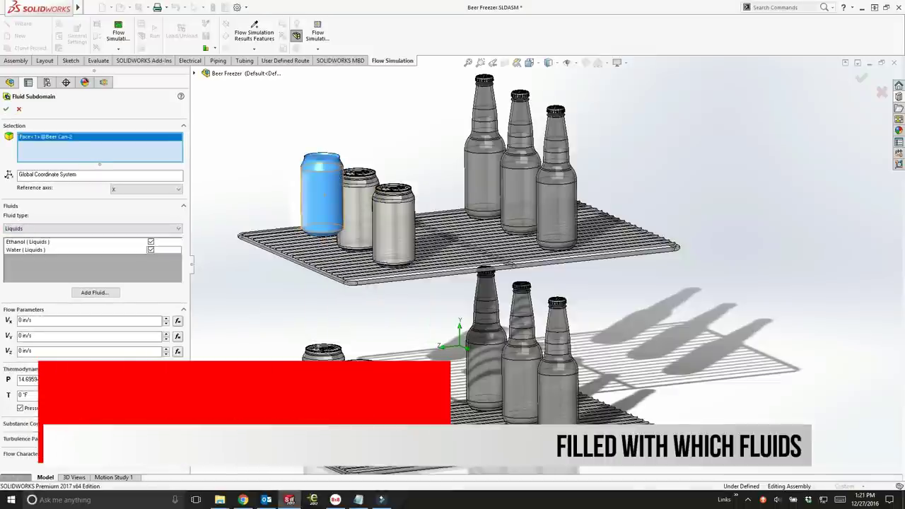
pyautogui.click(150, 249)
pyautogui.click(184, 423)
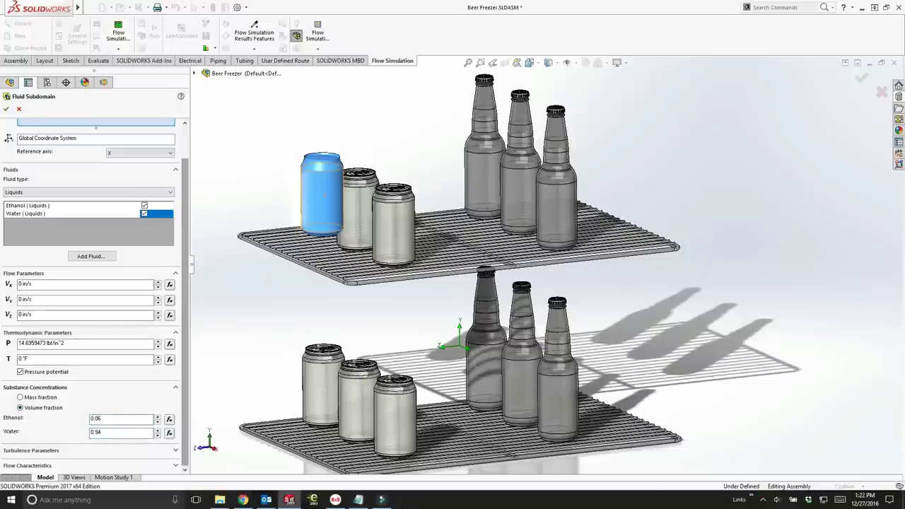
pyautogui.click(81, 358)
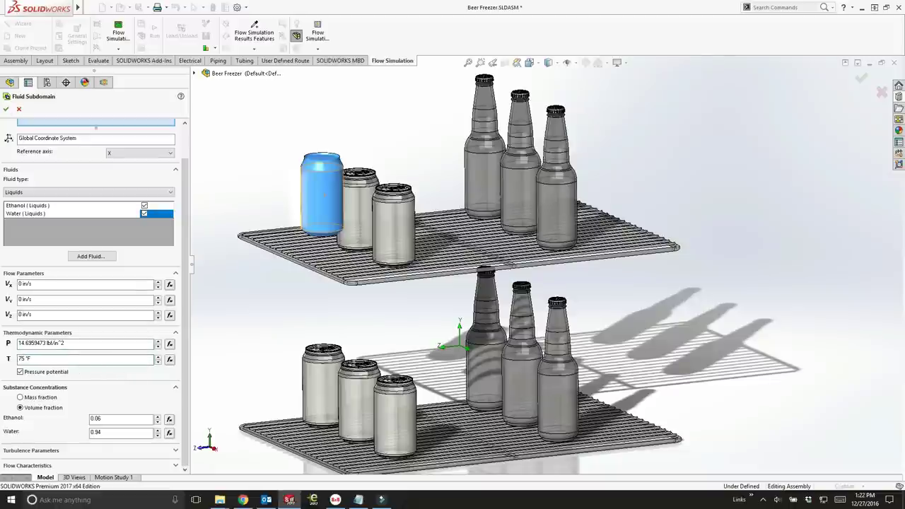
pyautogui.click(6, 109)
# - Edit the fluid subdomain and add the inner faces of the other two upper-shelf cans to its selection
pyautogui.rightClick(64, 248)
pyautogui.click(85, 251)
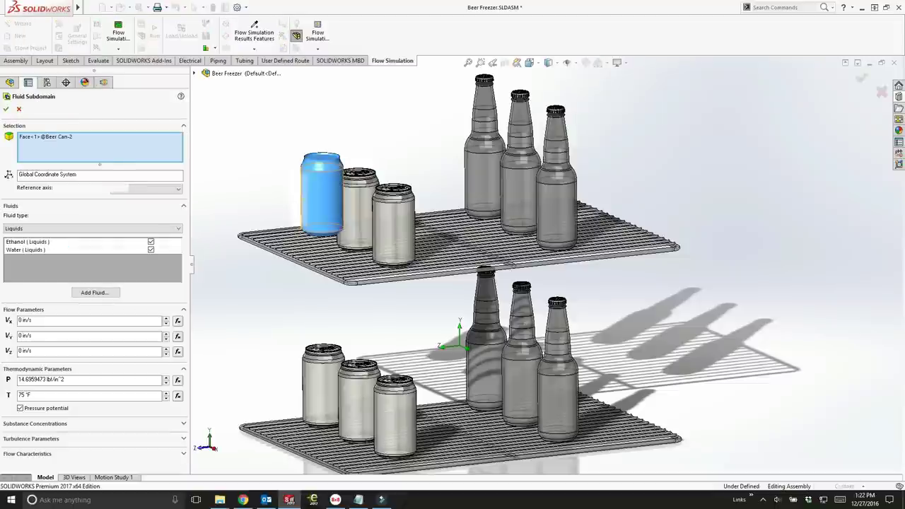
pyautogui.rightClick(365, 208)
pyautogui.click(374, 248)
pyautogui.click(374, 232)
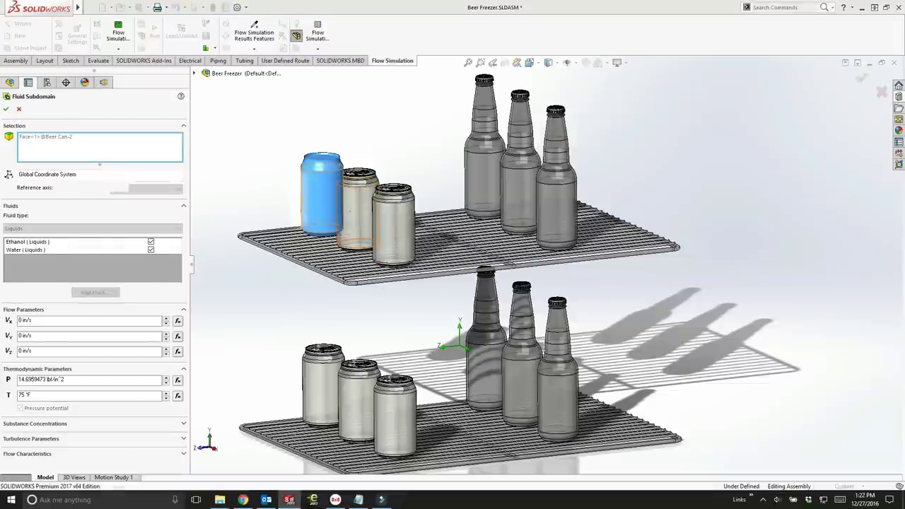
pyautogui.rightClick(387, 208)
pyautogui.click(395, 249)
pyautogui.click(396, 246)
# - Add the hidden inner faces of the three lower-shelf cans to the fluid subdomain's selection
pyautogui.rightClick(309, 376)
pyautogui.click(317, 254)
pyautogui.click(318, 253)
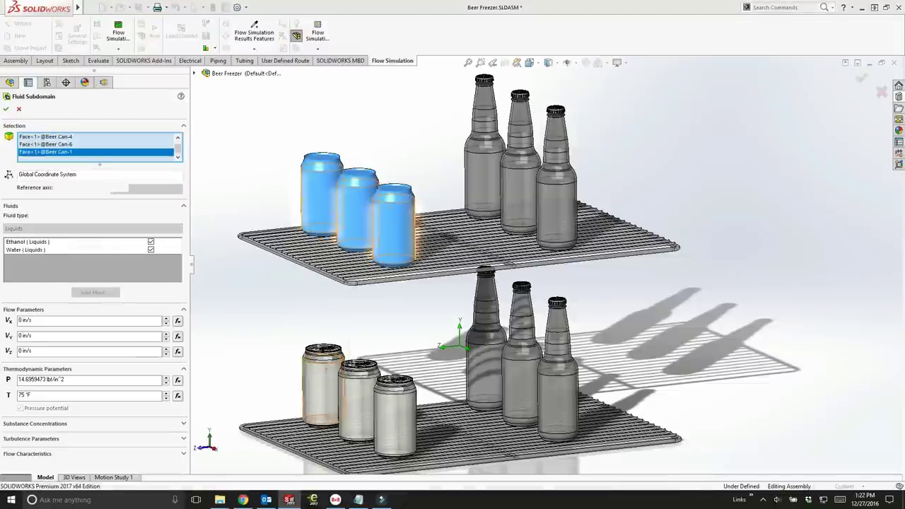
pyautogui.rightClick(362, 388)
pyautogui.click(370, 277)
pyautogui.click(371, 276)
pyautogui.rightClick(400, 394)
pyautogui.click(408, 283)
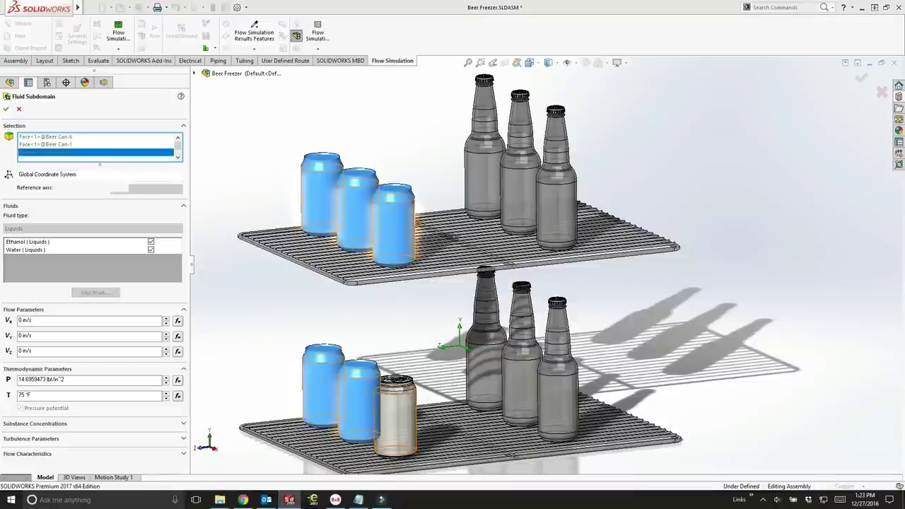
pyautogui.click(410, 282)
# - Add the hidden inner faces of the three upper-shelf bottles to the fluid subdomain's selection
pyautogui.rightClick(475, 167)
pyautogui.click(483, 208)
pyautogui.click(485, 207)
pyautogui.rightClick(523, 187)
pyautogui.click(532, 229)
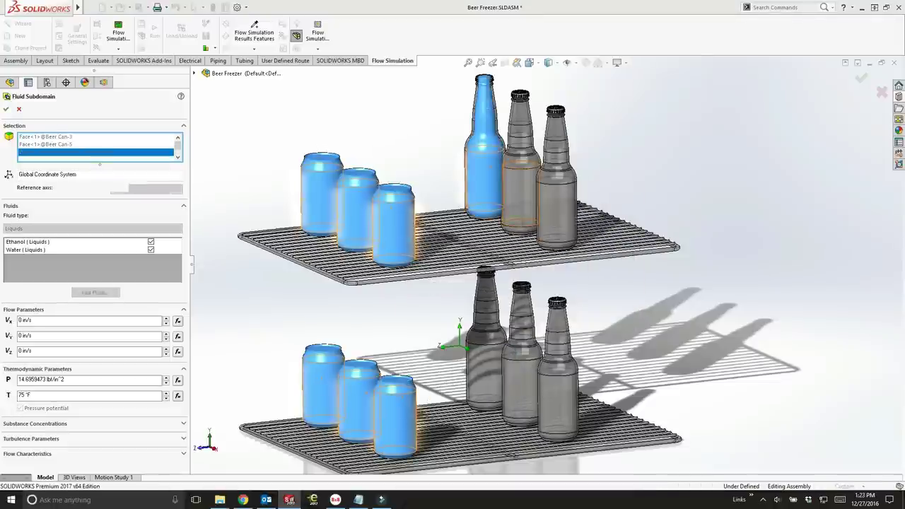
pyautogui.click(532, 227)
pyautogui.rightClick(561, 117)
pyautogui.click(569, 158)
pyautogui.click(570, 157)
# - Add the inner faces of the three lower-shelf bottles to the selection and accept the fluid subdomain
pyautogui.rightClick(561, 316)
pyautogui.click(569, 358)
pyautogui.click(571, 355)
pyautogui.rightClick(524, 302)
pyautogui.click(533, 344)
pyautogui.click(534, 341)
pyautogui.rightClick(489, 289)
pyautogui.click(498, 329)
pyautogui.click(499, 327)
pyautogui.click(6, 109)
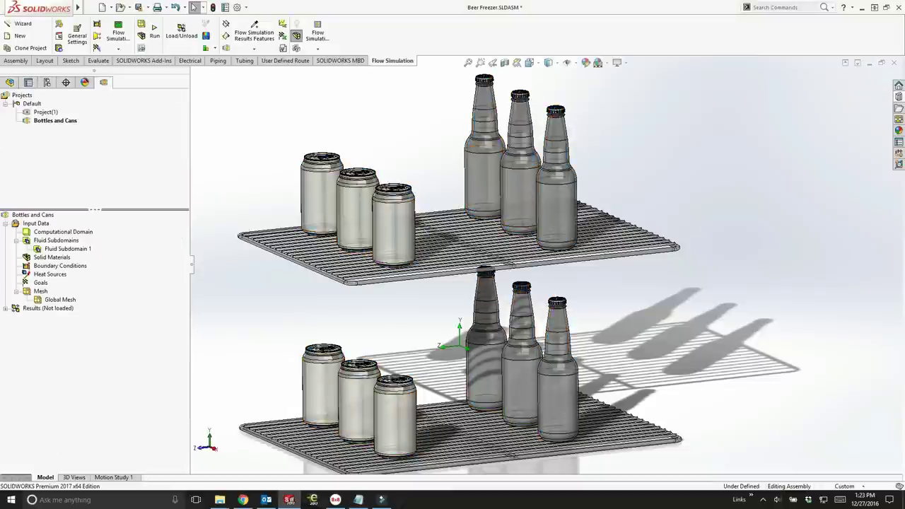
# - Insert a solid material of pre-defined Aluminum and apply it to all six beer cans
pyautogui.click(106, 264)
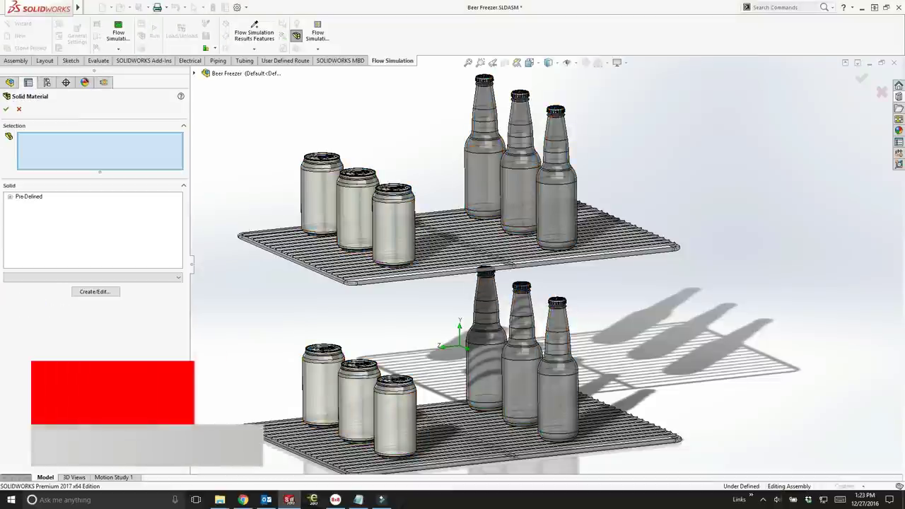
pyautogui.click(19, 234)
pyautogui.click(46, 205)
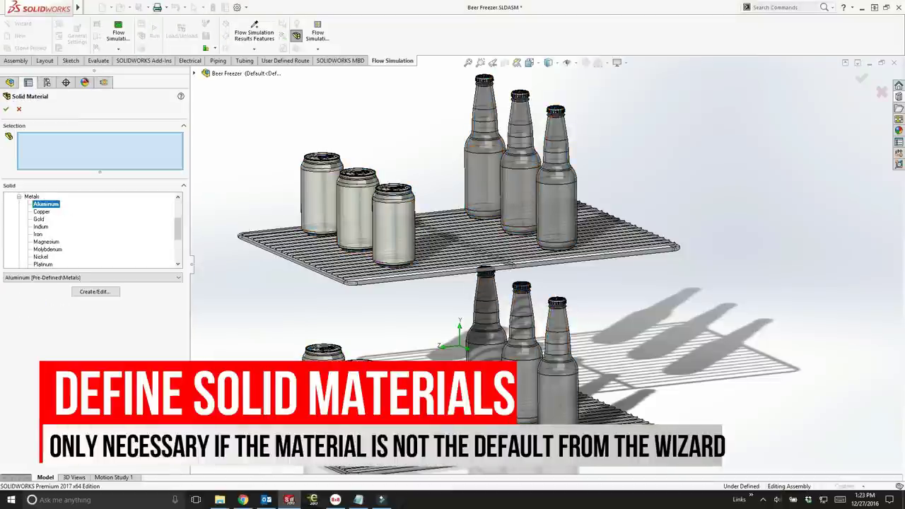
pyautogui.click(322, 201)
pyautogui.click(357, 215)
pyautogui.click(393, 230)
pyautogui.click(395, 406)
pyautogui.click(359, 399)
pyautogui.click(323, 389)
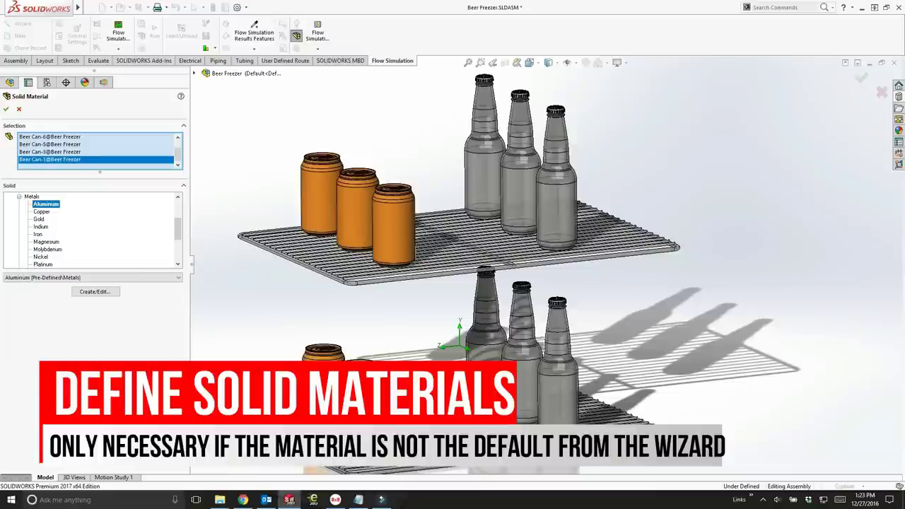
pyautogui.click(5, 109)
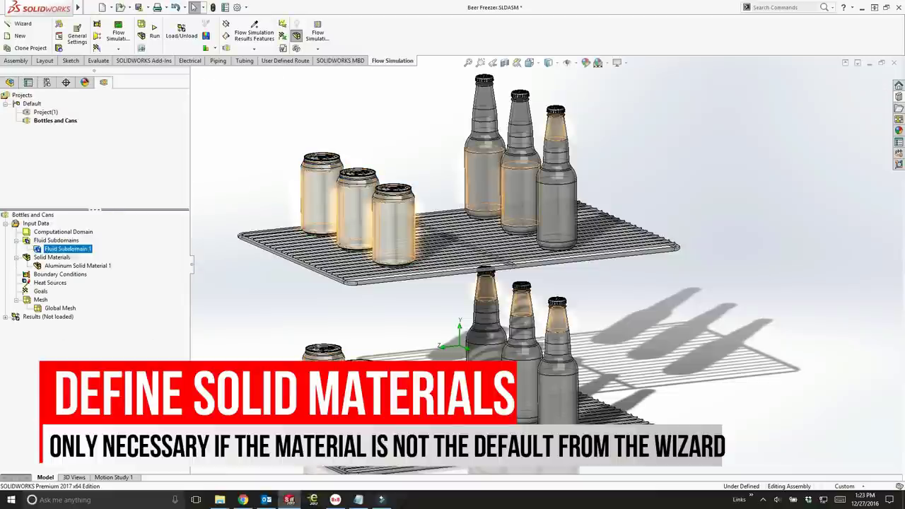
# - Insert a second solid material of pre-defined Glass and apply it to all six beer bottles
pyautogui.rightClick(67, 257)
pyautogui.click(98, 260)
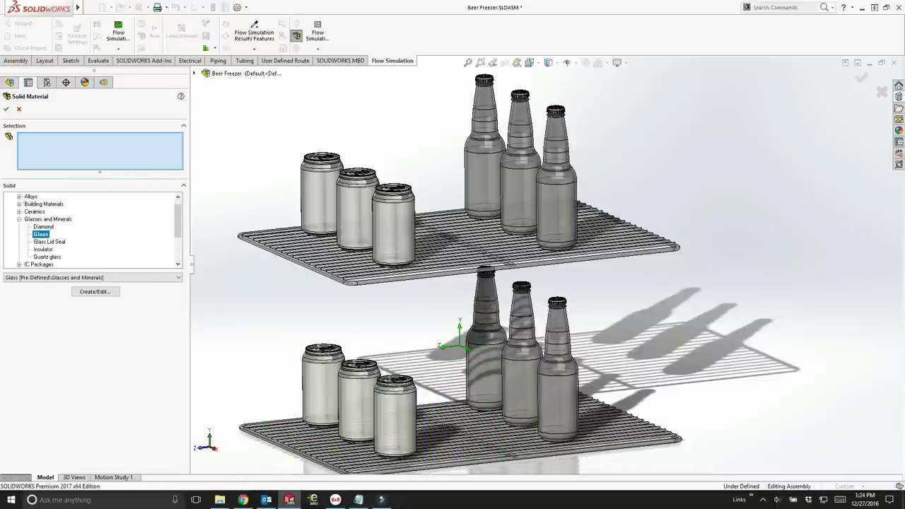
pyautogui.click(484, 145)
pyautogui.click(520, 159)
pyautogui.click(556, 176)
pyautogui.click(557, 364)
pyautogui.click(521, 346)
pyautogui.click(485, 321)
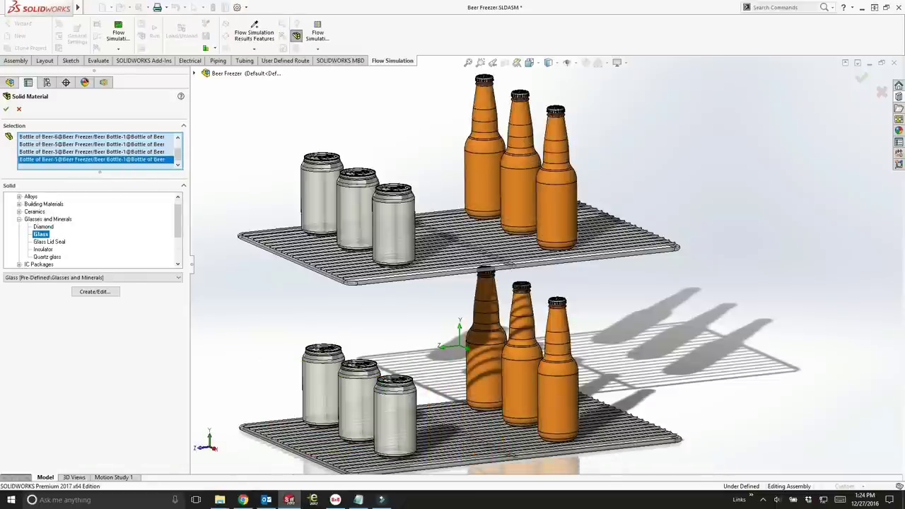
pyautogui.click(6, 109)
# - Insert a volume heat source defined by temperature and set it to 75 °F
pyautogui.rightClick(47, 291)
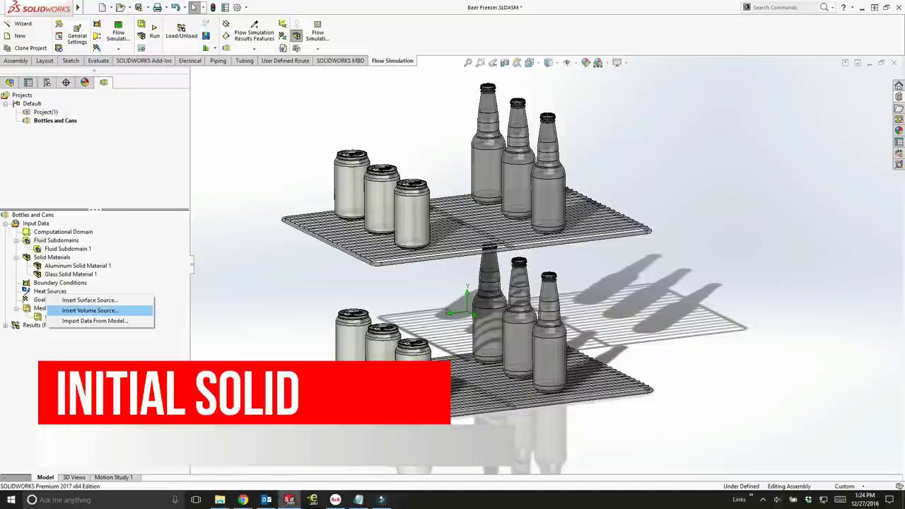
pyautogui.click(78, 311)
pyautogui.click(48, 253)
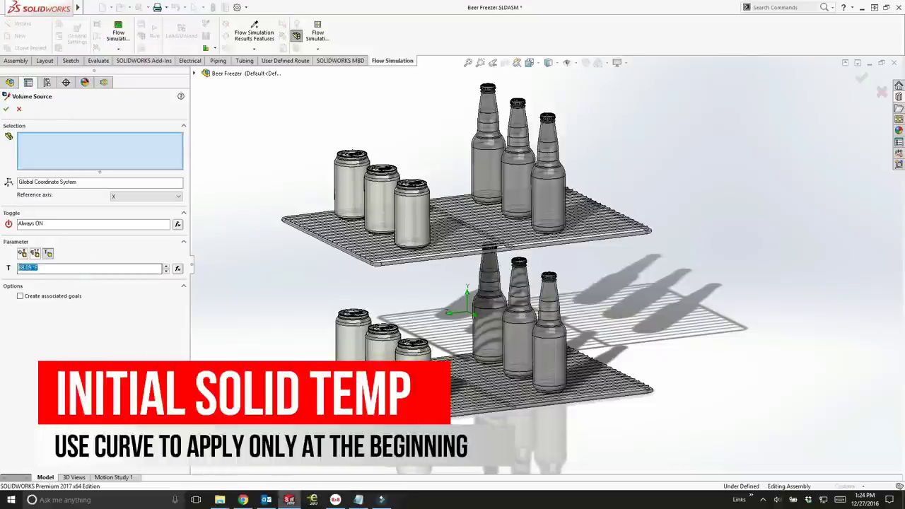
pyautogui.press('Return')
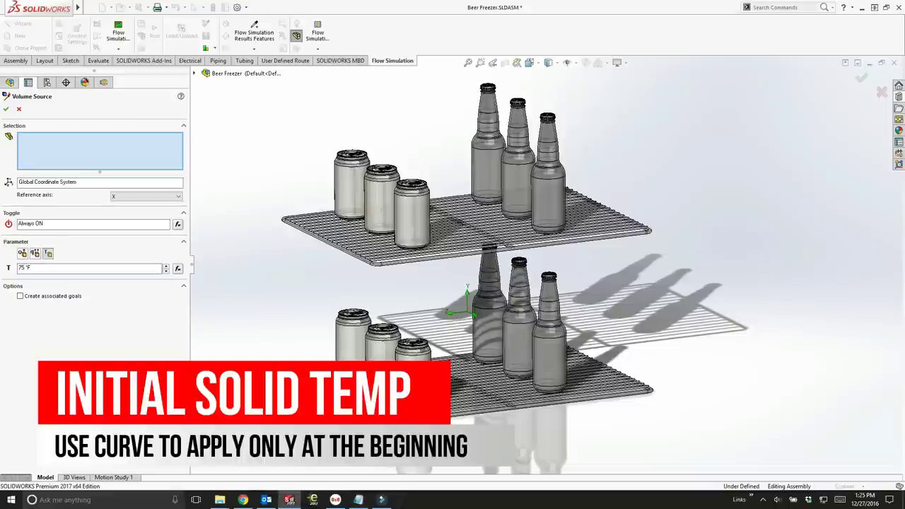
# - Select all six cans on both shelves for the volume source
pyautogui.click(352, 188)
pyautogui.click(382, 201)
pyautogui.click(412, 216)
pyautogui.click(413, 353)
pyautogui.click(383, 345)
pyautogui.click(353, 339)
# - Add the glass bodies of all six bottles to the volume source's selection
pyautogui.click(489, 321)
pyautogui.click(519, 336)
pyautogui.click(549, 357)
pyautogui.click(548, 194)
pyautogui.click(518, 180)
pyautogui.click(487, 166)
# - Add the caps of all six bottles to the volume source's selection
pyautogui.click(488, 88)
pyautogui.click(518, 103)
pyautogui.click(548, 117)
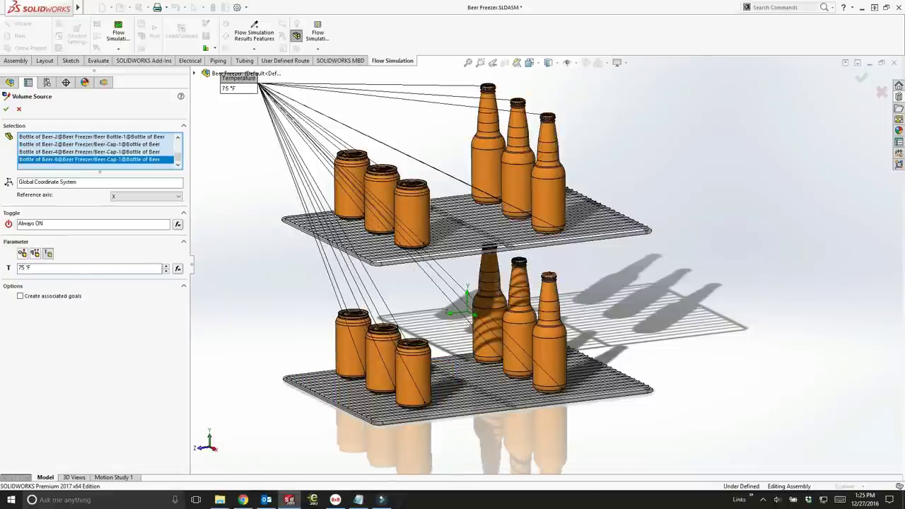
pyautogui.click(519, 261)
pyautogui.moveTo(489, 261); pyautogui.dragTo(489, 253, button='middle')
pyautogui.click(490, 252)
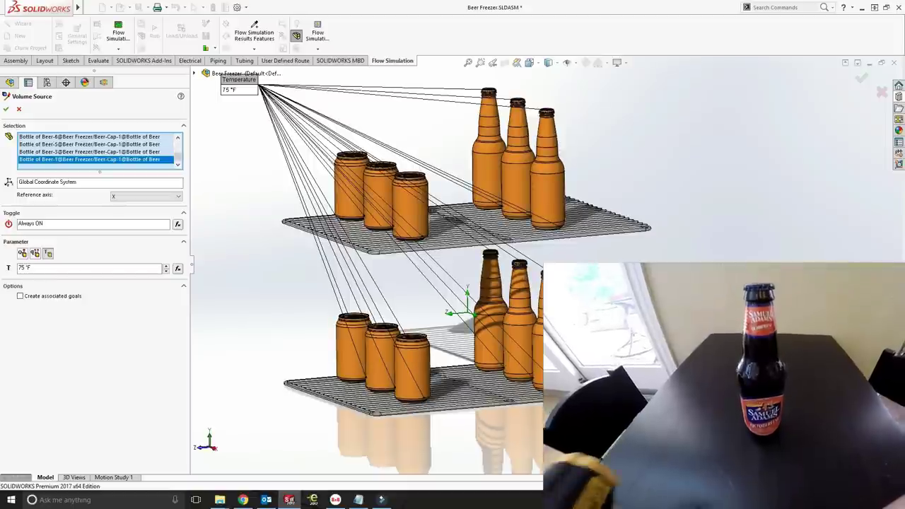
# - Make the volume source's toggle depend on an F(time) table, with On at 0 min
pyautogui.click(177, 224)
pyautogui.click(451, 171)
pyautogui.click(424, 186)
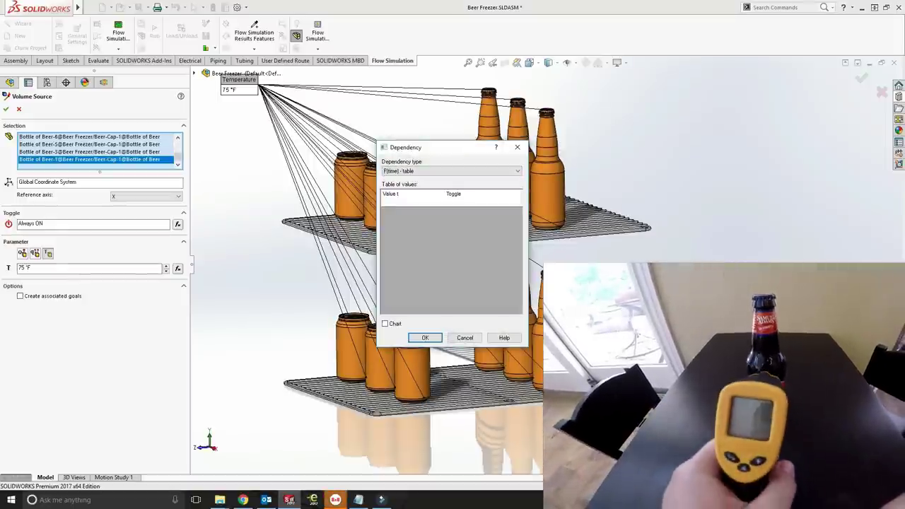
pyautogui.click(483, 201)
pyautogui.click(480, 211)
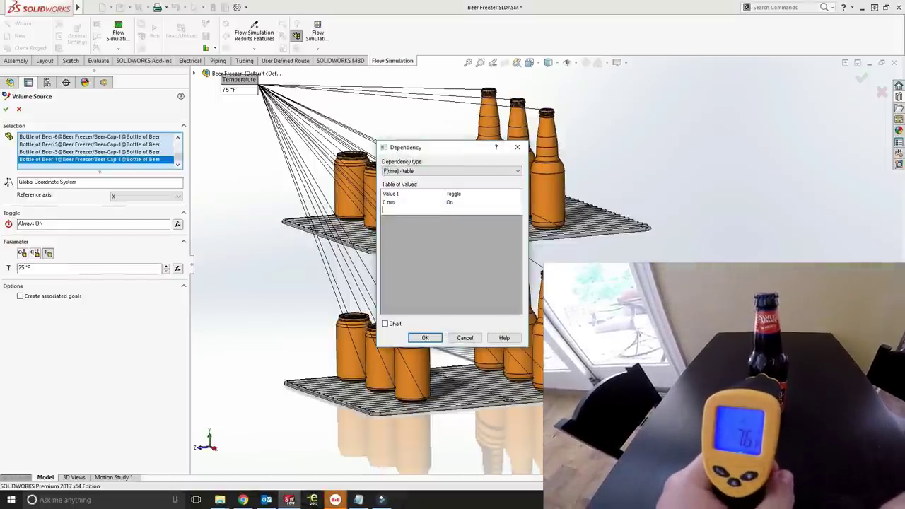
# - Extend the toggle table with Off at 0.5 min and Off at 120 min
pyautogui.click(406, 210)
pyautogui.write('0.5 min')
pyautogui.click(483, 202)
pyautogui.click(483, 210)
pyautogui.click(516, 211)
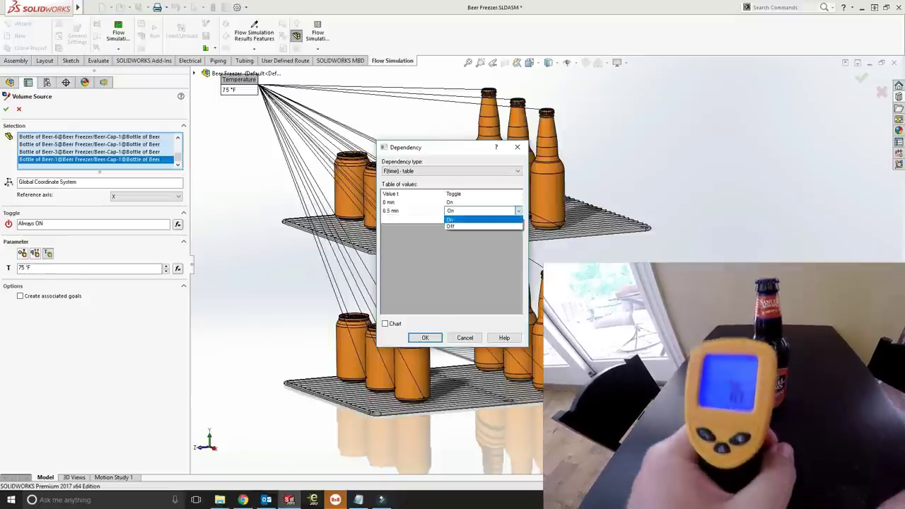
pyautogui.click(481, 226)
pyautogui.click(406, 218)
pyautogui.write('120')
pyautogui.click(479, 219)
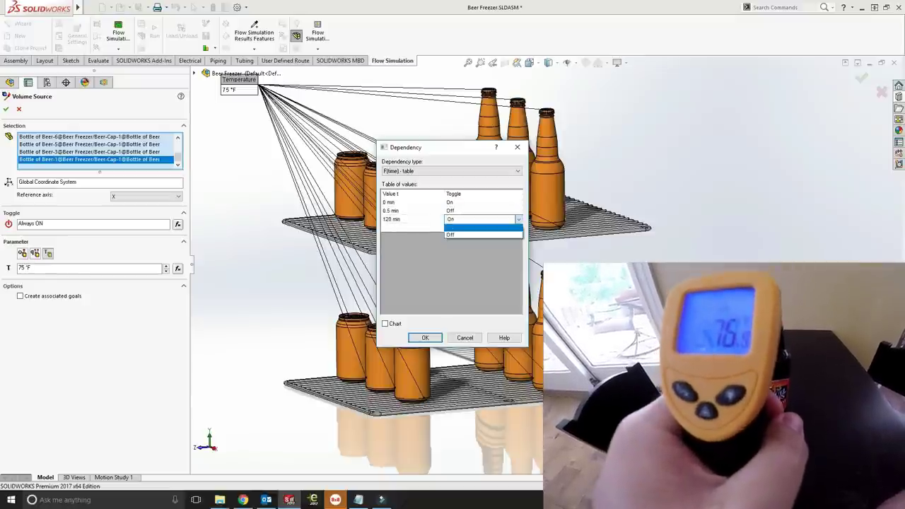
pyautogui.click(467, 234)
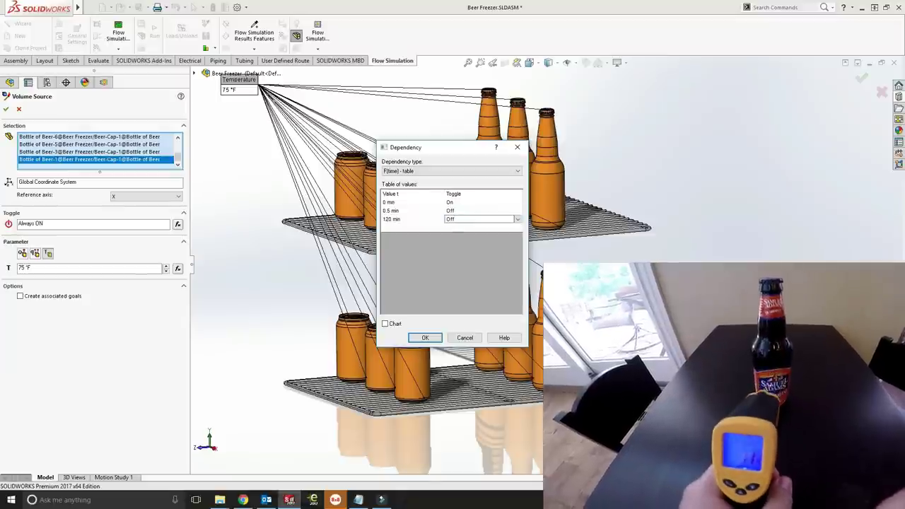
# - Display the toggle dependency as a chart, then accept the dependency and the volume source
pyautogui.click(385, 323)
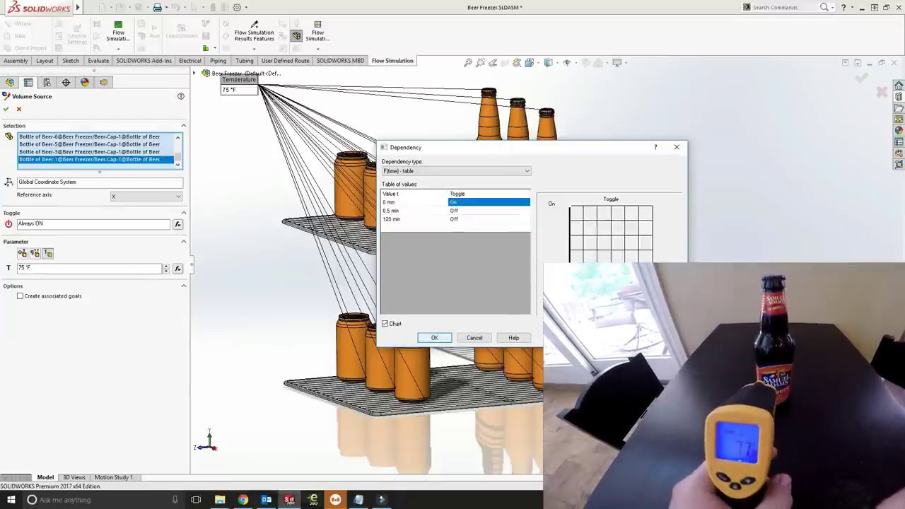
pyautogui.click(434, 337)
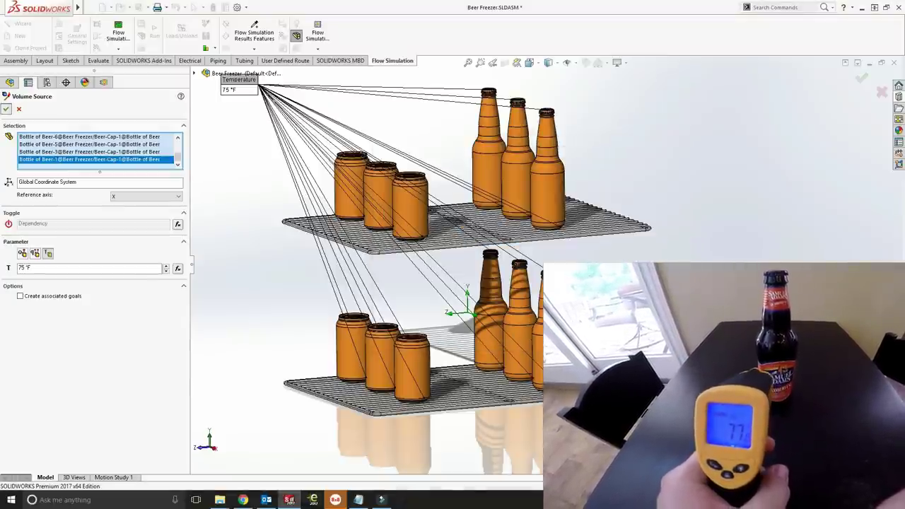
pyautogui.click(6, 108)
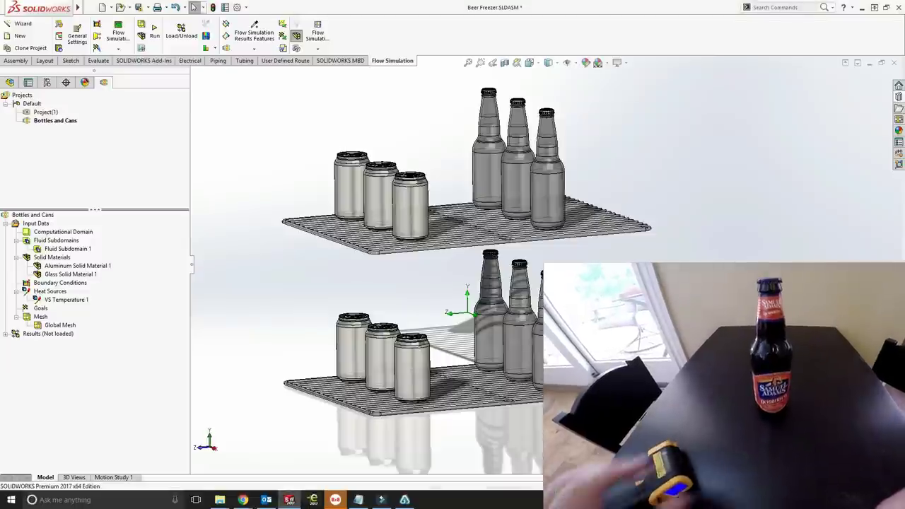
pyautogui.click(67, 299)
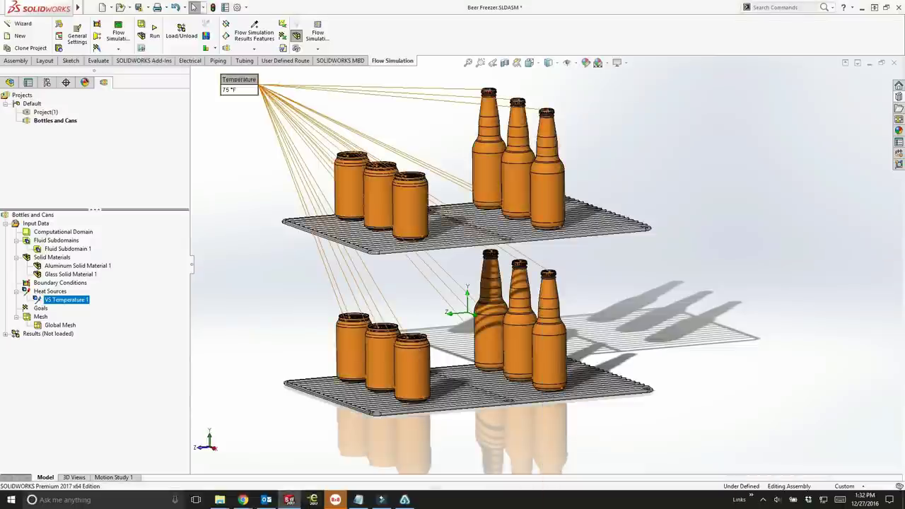
# - Insert a global goal for the maximum fluid temperature
pyautogui.rightClick(40, 308)
pyautogui.click(78, 313)
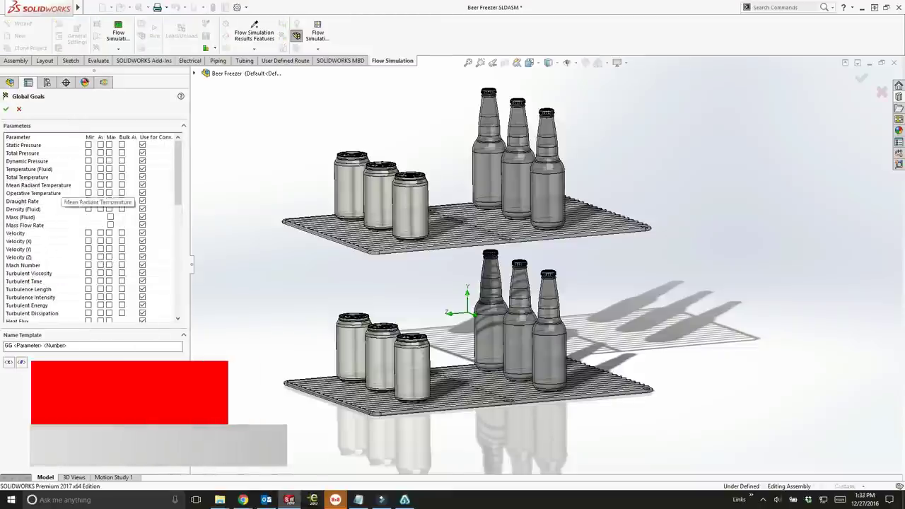
pyautogui.click(109, 168)
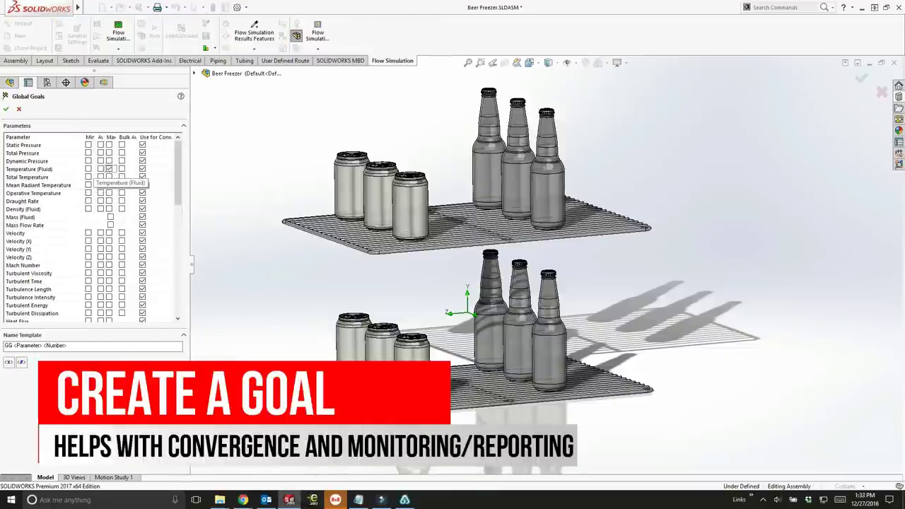
pyautogui.click(6, 110)
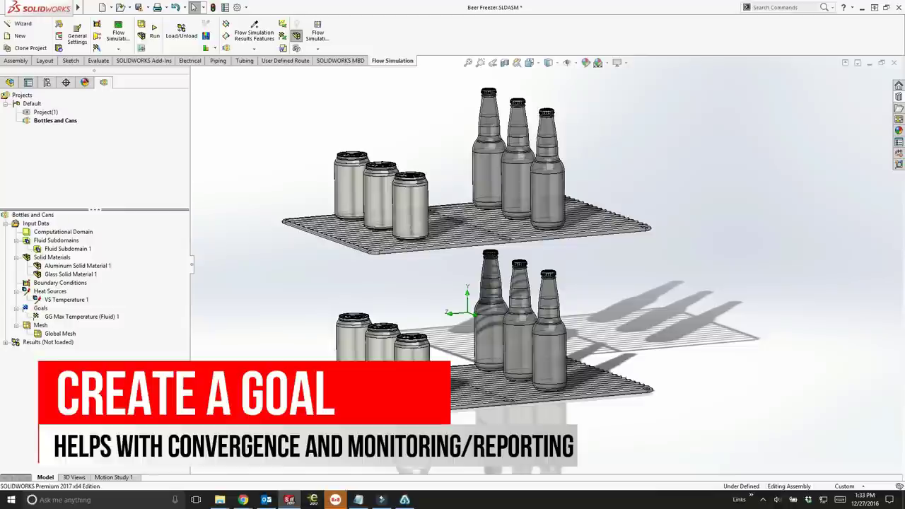
# - Insert another fluid subdomain with air as the fluid, picking a face on the upper wire shelf's edge
pyautogui.rightClick(48, 333)
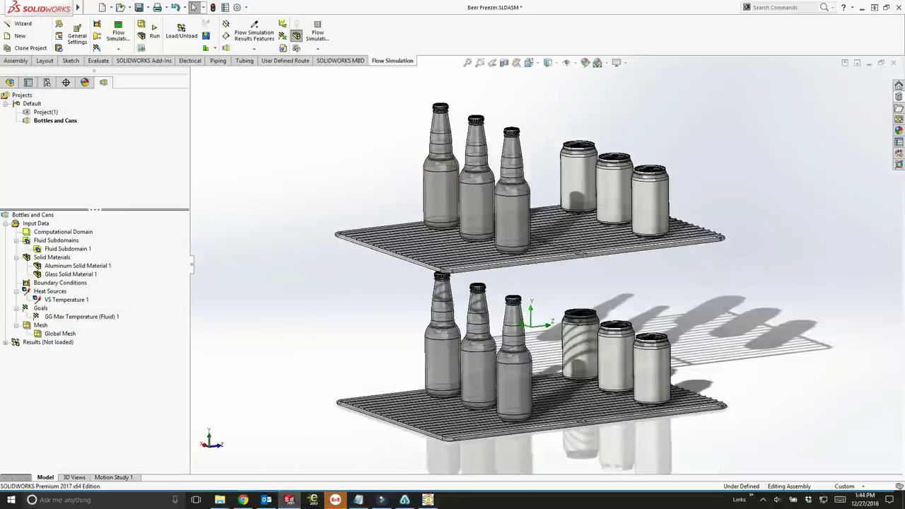
pyautogui.rightClick(64, 241)
pyautogui.click(110, 247)
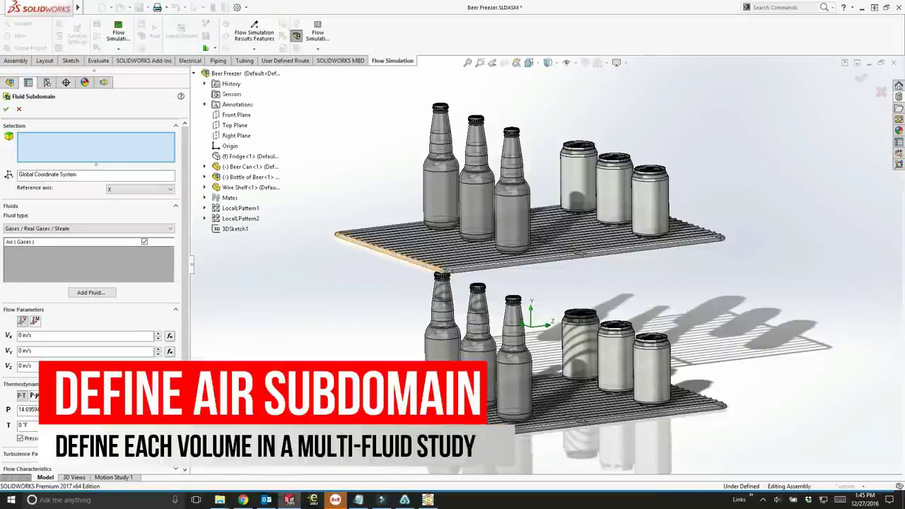
pyautogui.click(396, 253)
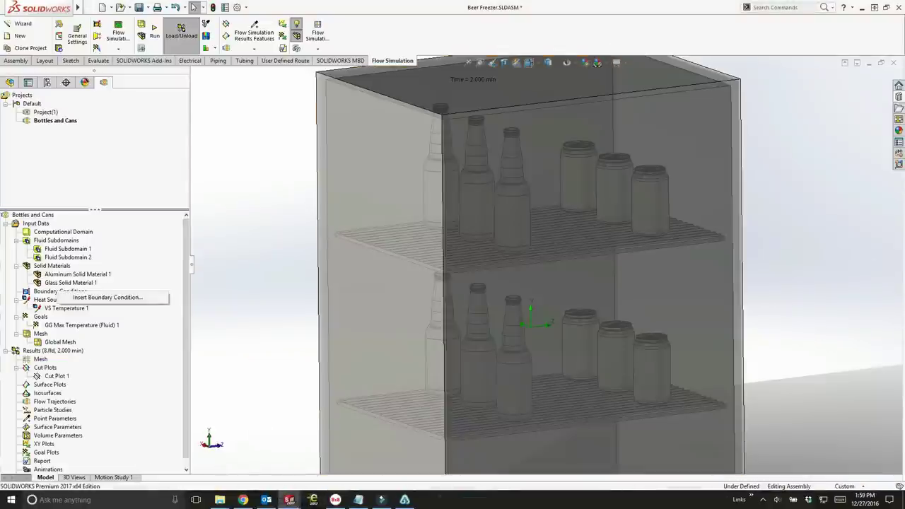
# - Insert a Real Wall boundary condition of 0 °F on the inner face of the fridge's side wall nearest the bottles
pyautogui.click(107, 297)
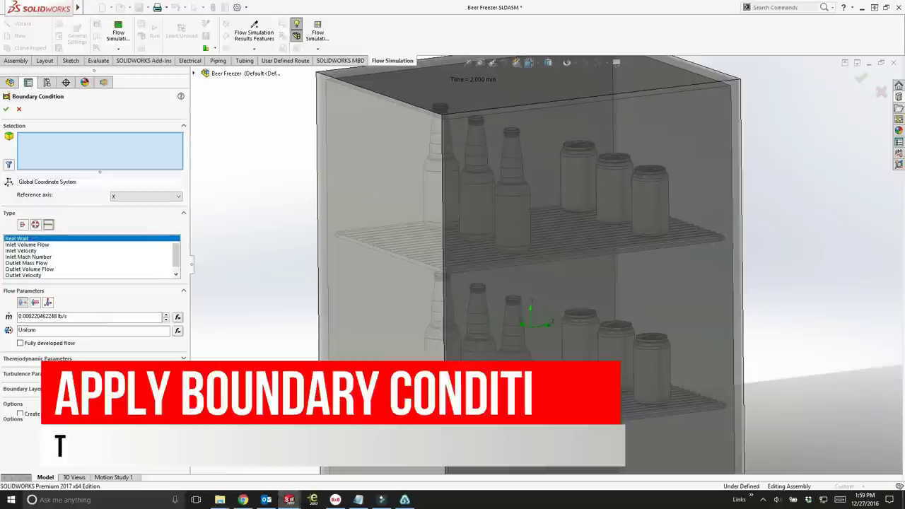
pyautogui.click(48, 225)
pyautogui.click(8, 302)
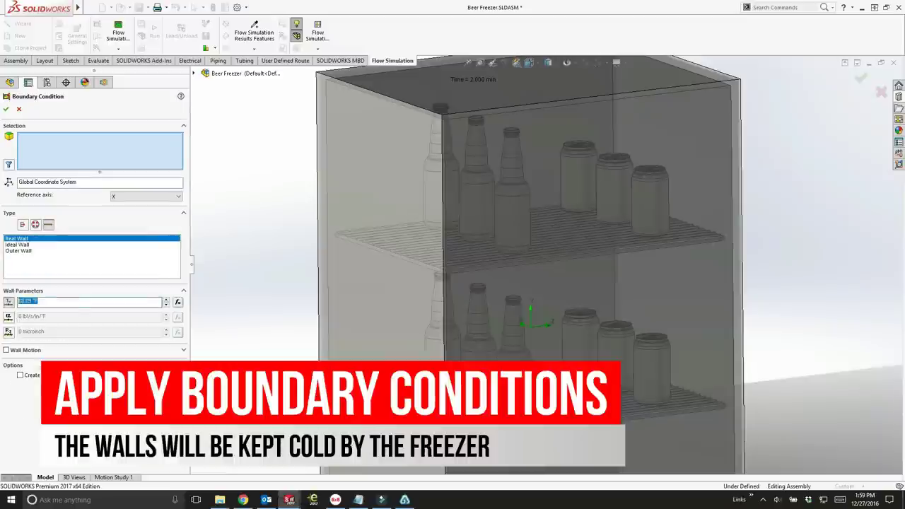
pyautogui.rightClick(331, 157)
pyautogui.click(365, 198)
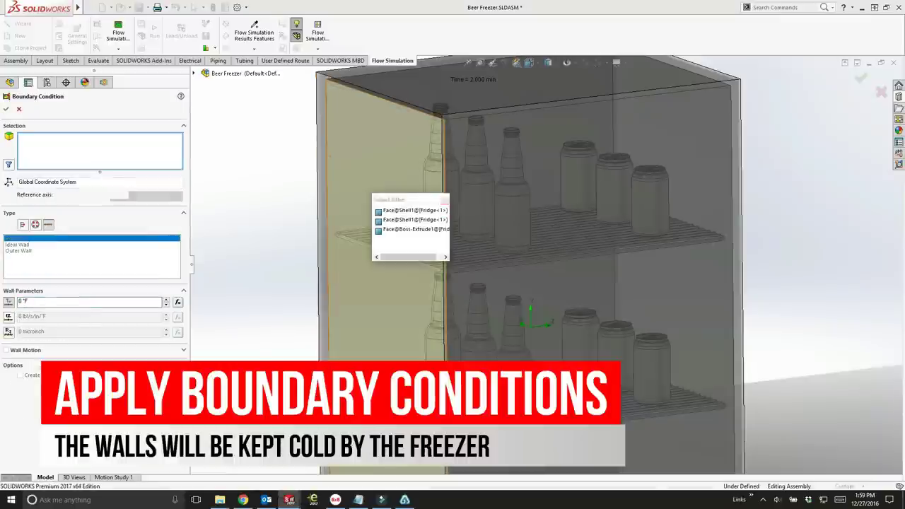
pyautogui.click(399, 211)
pyautogui.press('Return')
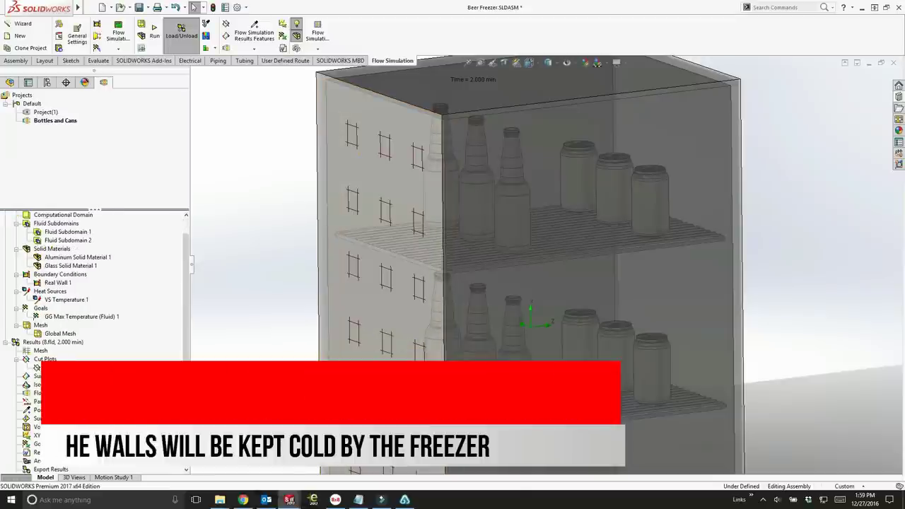
# - Edit the Real Wall boundary condition and add two more inner faces of the fridge to its 0 °F selection
pyautogui.rightClick(58, 282)
pyautogui.click(84, 289)
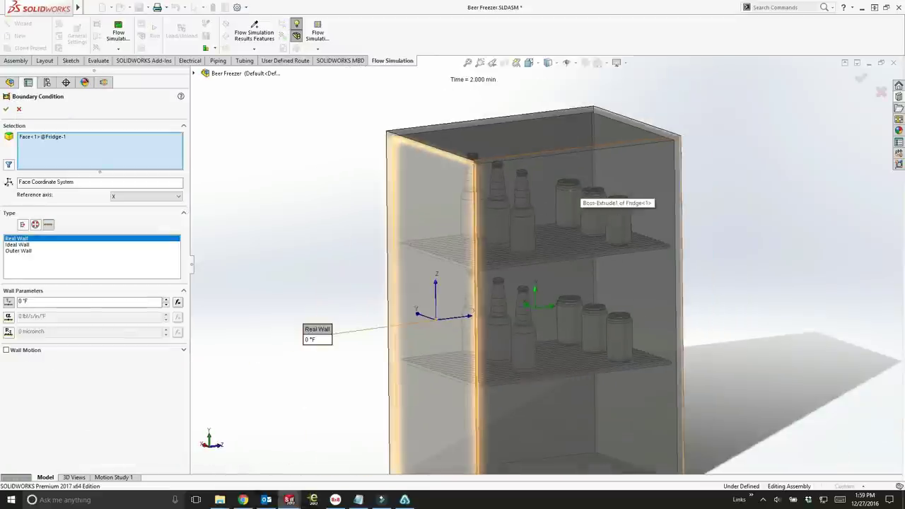
pyautogui.rightClick(541, 141)
pyautogui.click(572, 180)
pyautogui.rightClick(632, 171)
pyautogui.click(662, 212)
pyautogui.click(691, 213)
pyautogui.moveTo(691, 226); pyautogui.dragTo(636, 212, button='middle')
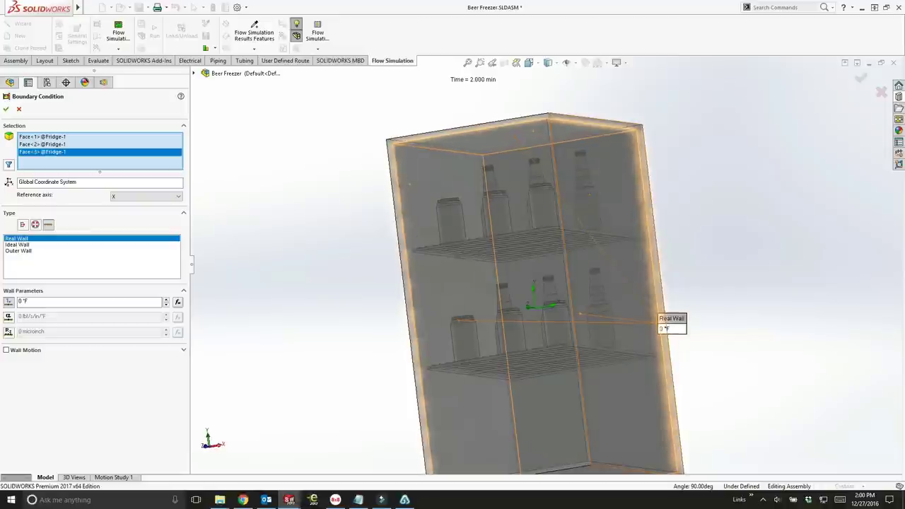
# - Add the fridge's remaining inner faces, including the floor, to the 0 °F Real Wall and accept it
pyautogui.rightClick(619, 165)
pyautogui.click(652, 205)
pyautogui.click(679, 207)
pyautogui.rightClick(506, 172)
pyautogui.click(537, 212)
pyautogui.click(548, 213)
pyautogui.keyDown('ctrl'); pyautogui.moveTo(559, 339); pyautogui.dragTo(557, 234, button='middle'); pyautogui.keyUp('ctrl')
pyautogui.rightClick(556, 242)
pyautogui.click(563, 282)
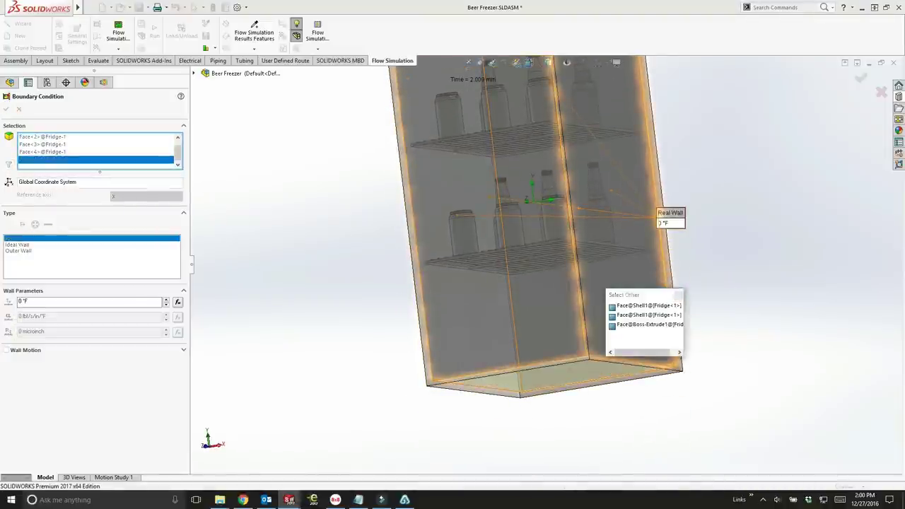
pyautogui.click(619, 314)
pyautogui.click(860, 78)
# - Hide the Real Wall boundary condition's markers on the fridge
pyautogui.keyDown('ctrl'); pyautogui.moveTo(581, 239); pyautogui.dragTo(561, 318, button='middle'); pyautogui.keyUp('ctrl')
pyautogui.moveTo(561, 318); pyautogui.dragTo(603, 320, button='middle')
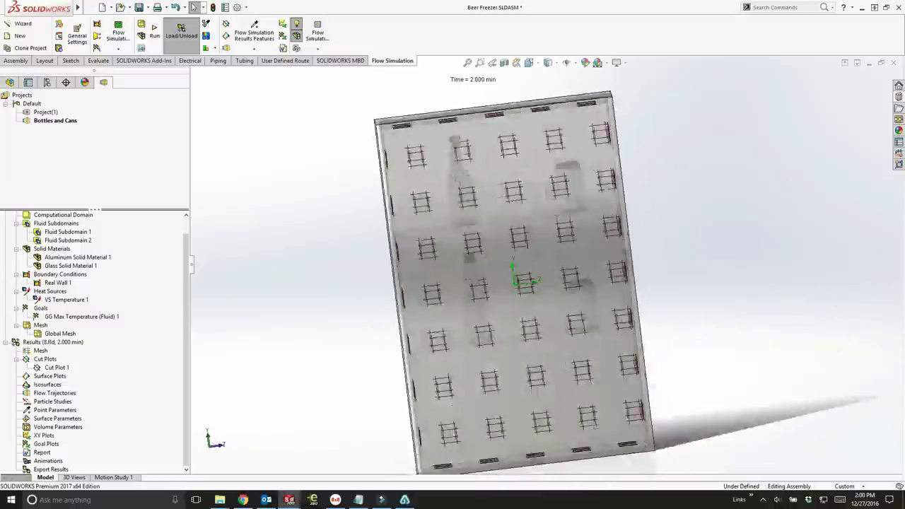
pyautogui.rightClick(58, 282)
pyautogui.click(74, 322)
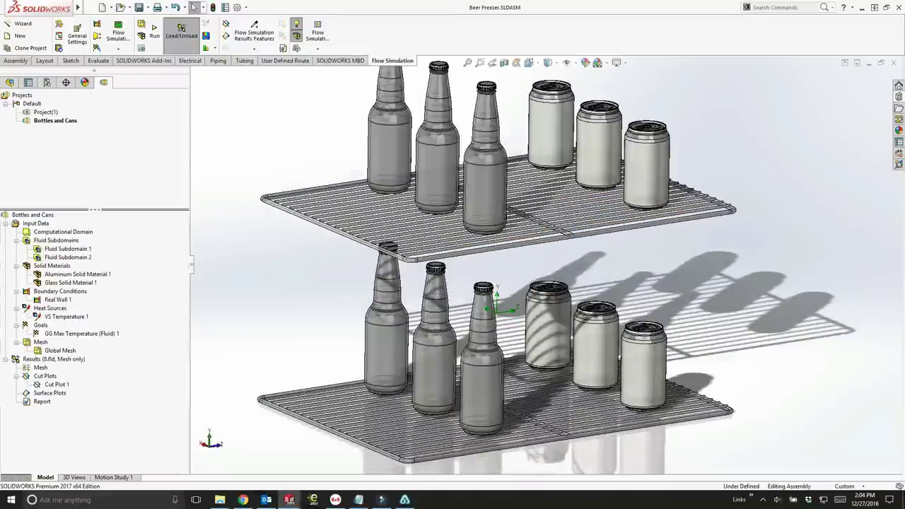
# - Edit the global mesh, setting the automatic mesh level to 5 and switching the mesh type to manual
pyautogui.rightClick(58, 346)
pyautogui.click(78, 349)
pyautogui.moveTo(98, 185); pyautogui.dragTo(72, 185)
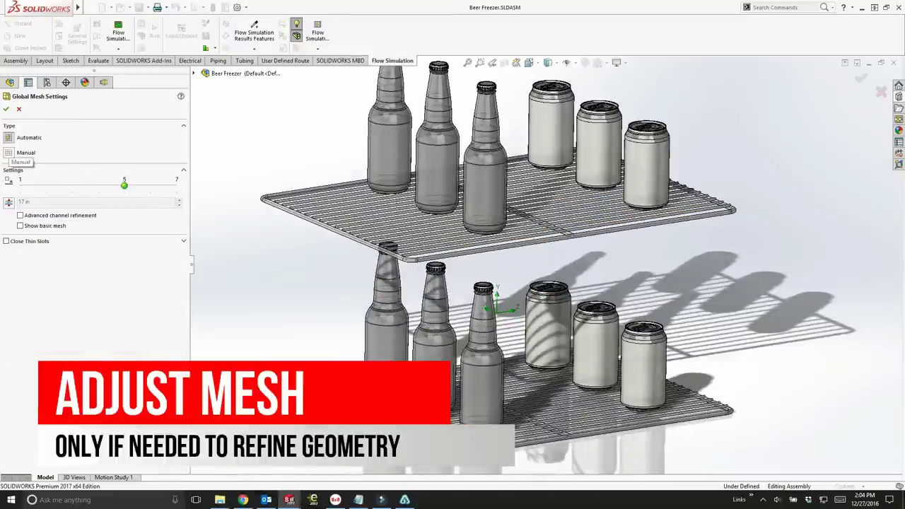
pyautogui.click(10, 153)
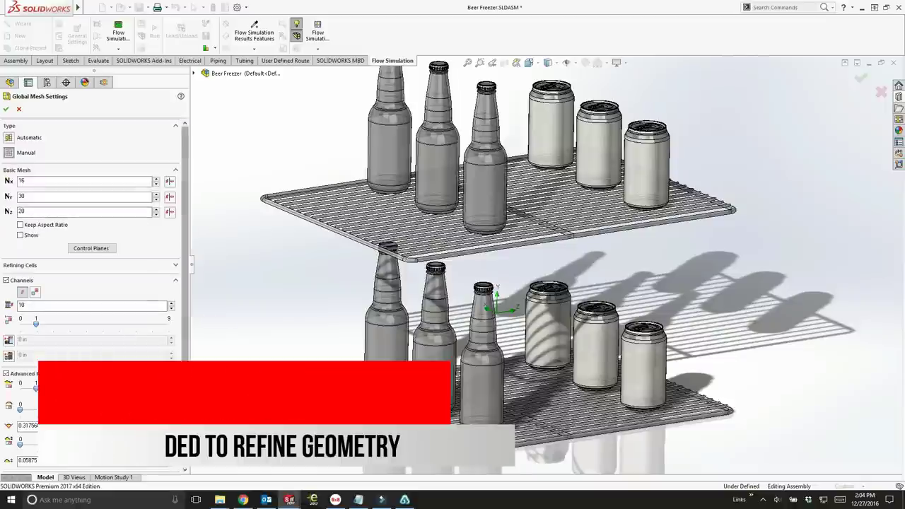
# - Set the small solid feature refinement level to 3 in the advanced refinement and accept the global mesh settings
pyautogui.scroll(-3, 92, 283)
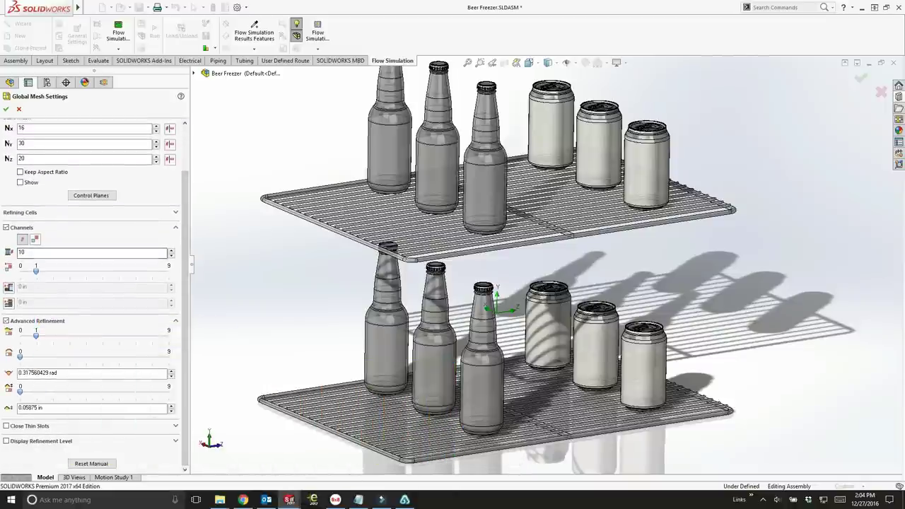
pyautogui.click(176, 213)
pyautogui.click(175, 212)
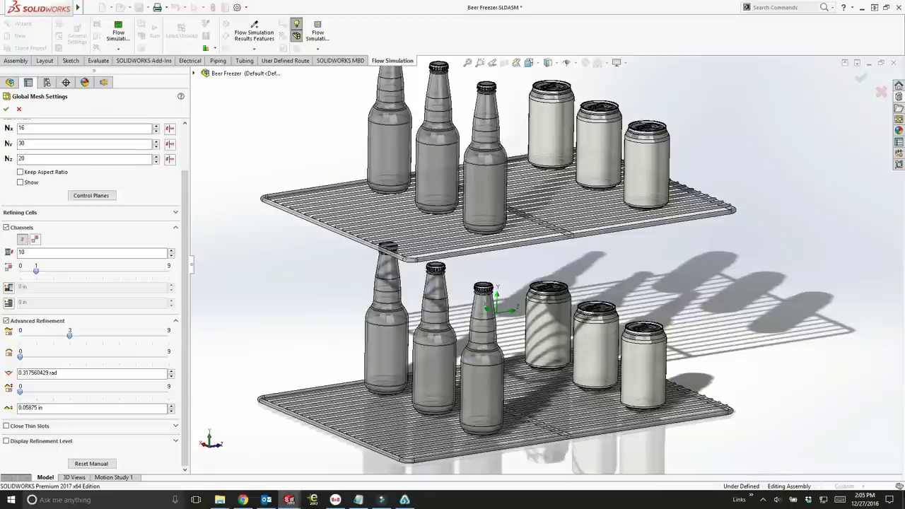
pyautogui.click(7, 109)
# - Run the calculation for the Bottles and Cans project
pyautogui.rightClick(35, 214)
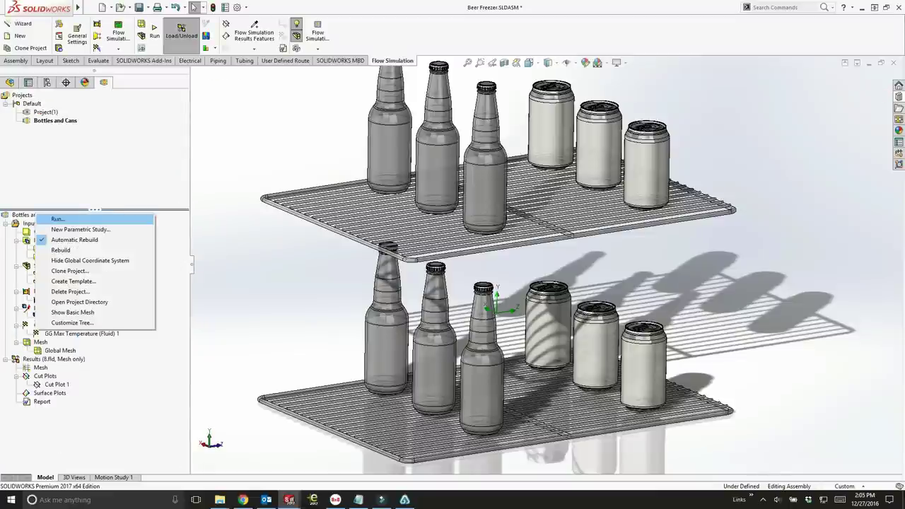
pyautogui.click(57, 218)
pyautogui.click(539, 198)
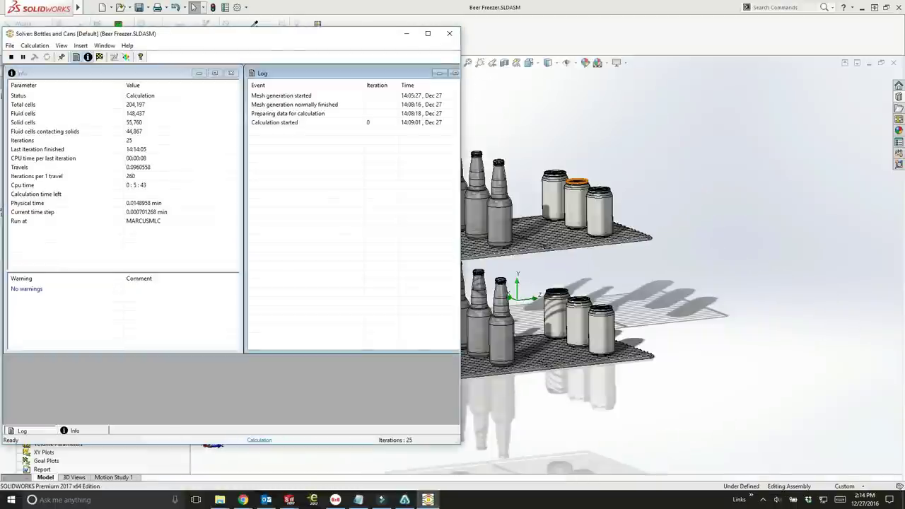
# - Set the solver's flow freezing strategy to Periodic, starting at a physical time of 2 min
pyautogui.click(35, 45)
pyautogui.click(56, 101)
pyautogui.click(165, 169)
pyautogui.click(318, 248)
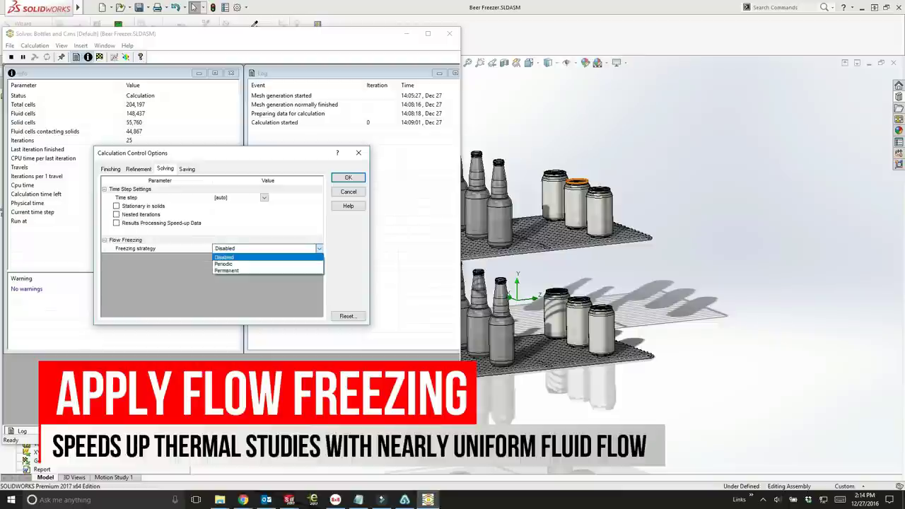
pyautogui.click(226, 264)
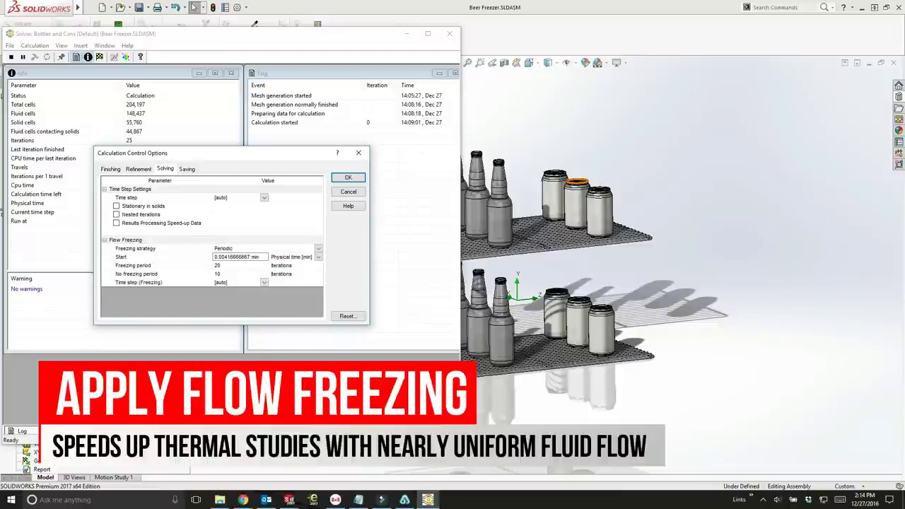
pyautogui.write('5')
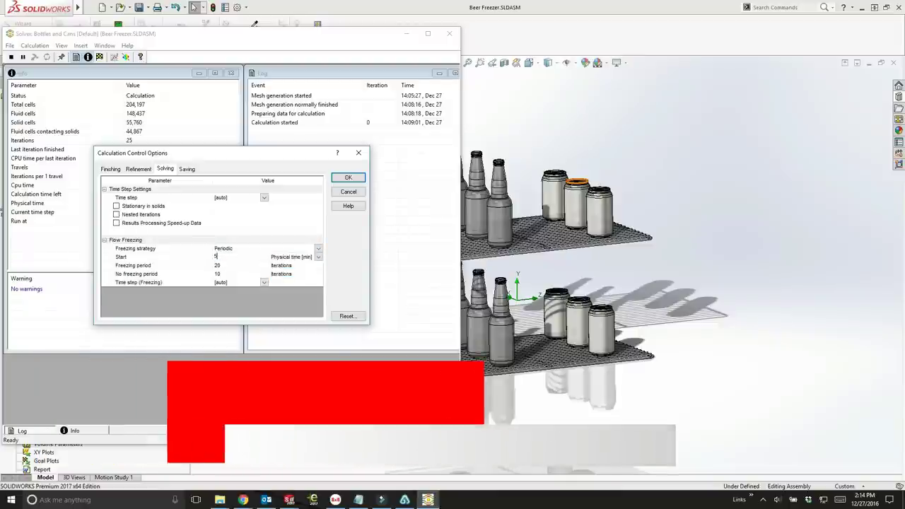
pyautogui.press('BackSpace')
pyautogui.write('2')
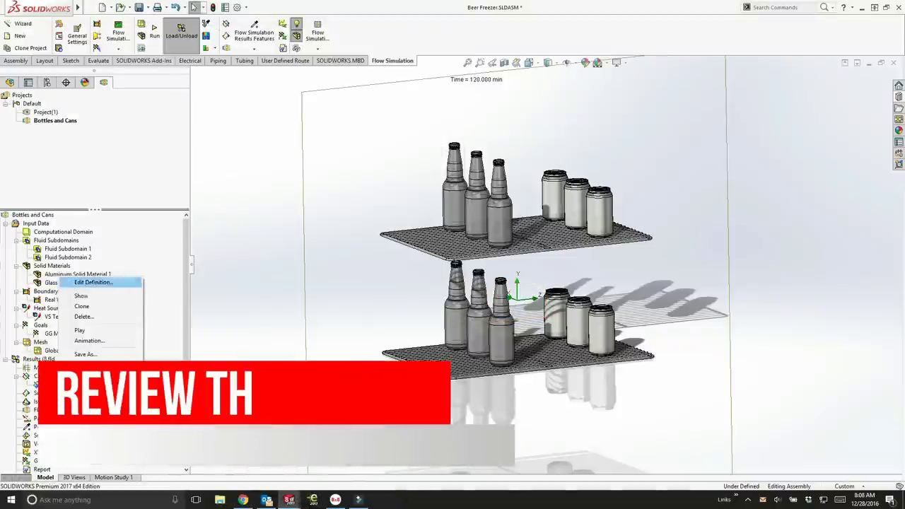
# - Edit the existing cut plot to display temperature contours on the Right Plane and accept it
pyautogui.click(93, 282)
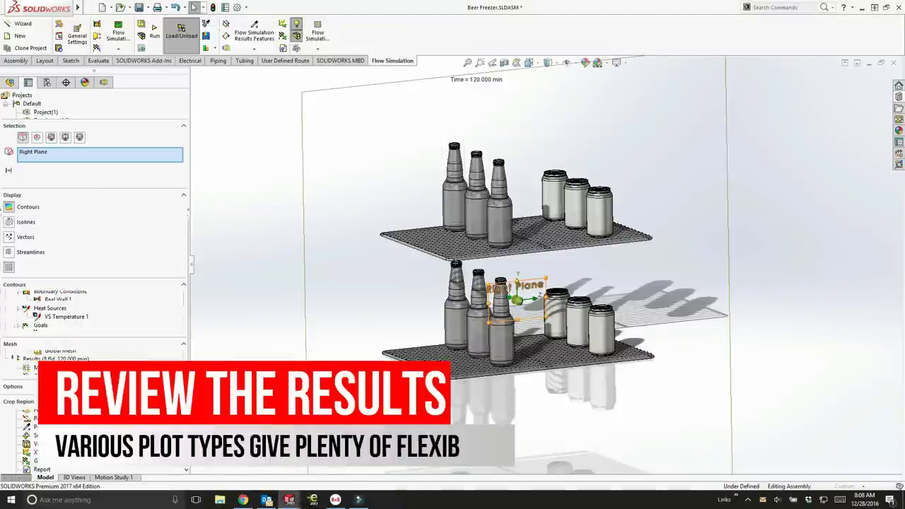
pyautogui.click(8, 207)
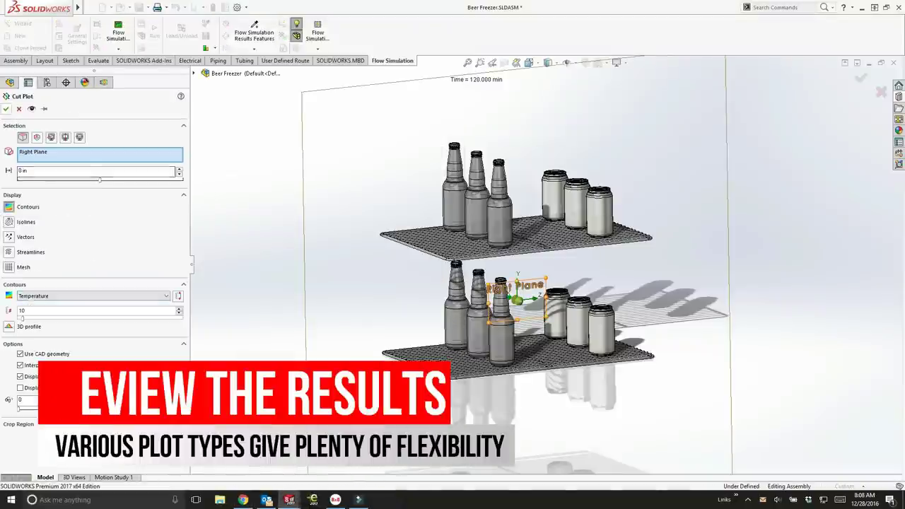
pyautogui.click(6, 109)
# - Move the cut plot's plane through the rear bottles and cans to inspect the temperatures, then hide the plot
pyautogui.moveTo(519, 283); pyautogui.dragTo(533, 284, button='middle')
pyautogui.click(57, 384)
pyautogui.moveTo(517, 300); pyautogui.dragTo(488, 291)
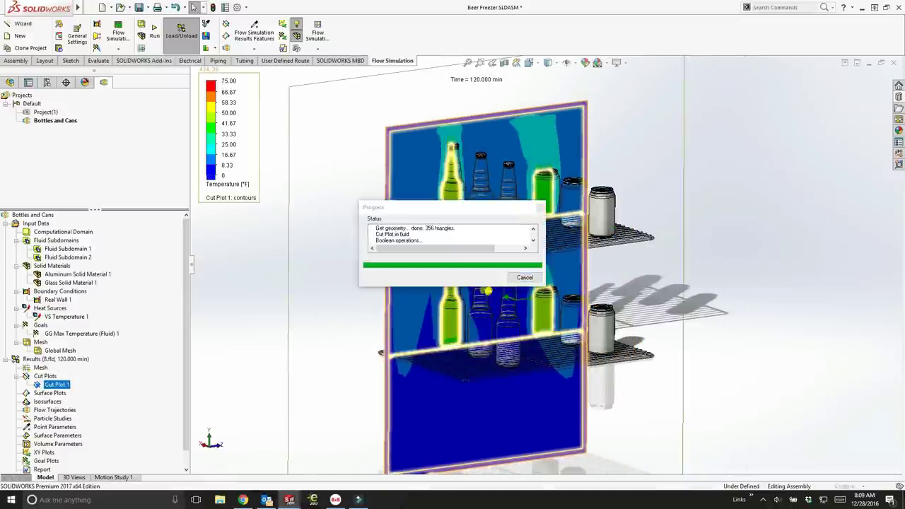
pyautogui.rightClick(47, 385)
pyautogui.click(71, 283)
# - Insert a surface plot with contours of Temperature (Solid)
pyautogui.rightClick(50, 393)
pyautogui.click(71, 400)
pyautogui.click(93, 298)
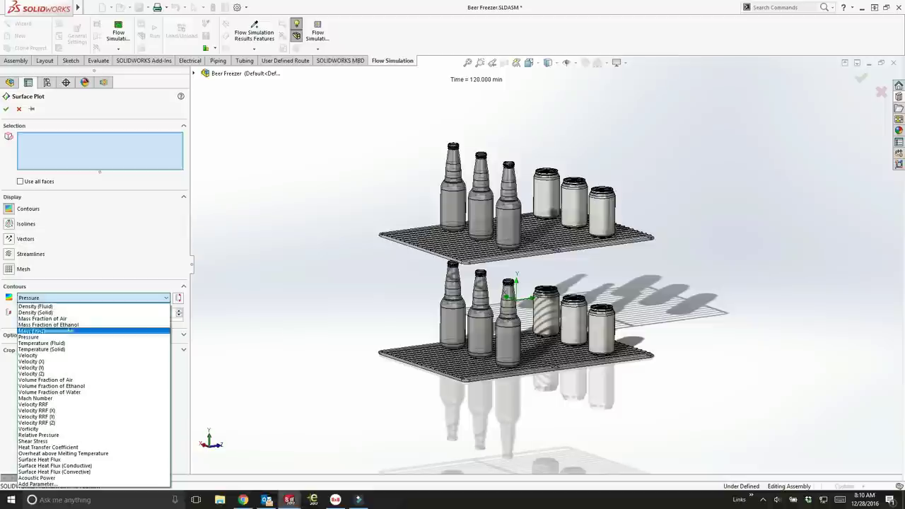
pyautogui.click(63, 351)
# - Apply the surface plot to all beer cans and bottles, including the instances in LocalLPattern2, and accept it
pyautogui.click(194, 73)
pyautogui.click(256, 167)
pyautogui.click(256, 177)
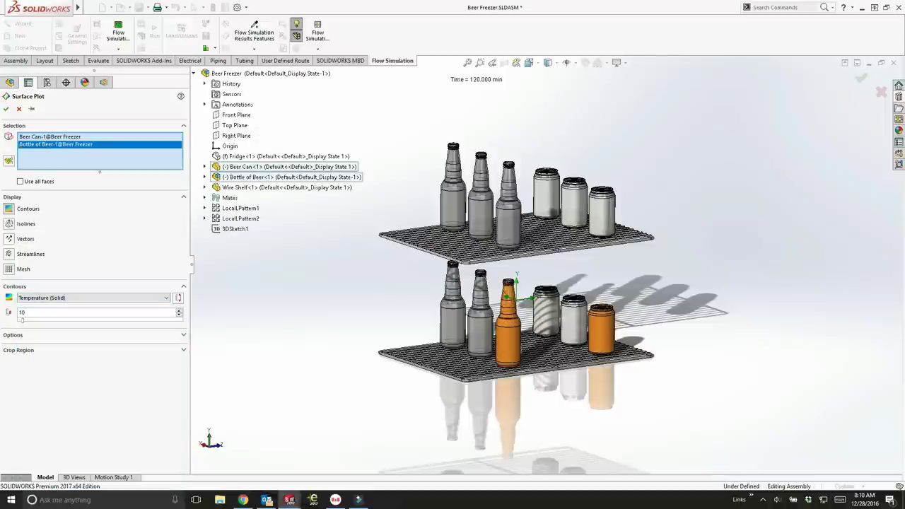
pyautogui.click(204, 219)
pyautogui.click(256, 229)
pyautogui.keyDown('shift'); pyautogui.click(256, 323); pyautogui.keyUp('shift')
pyautogui.click(256, 177)
pyautogui.click(255, 166)
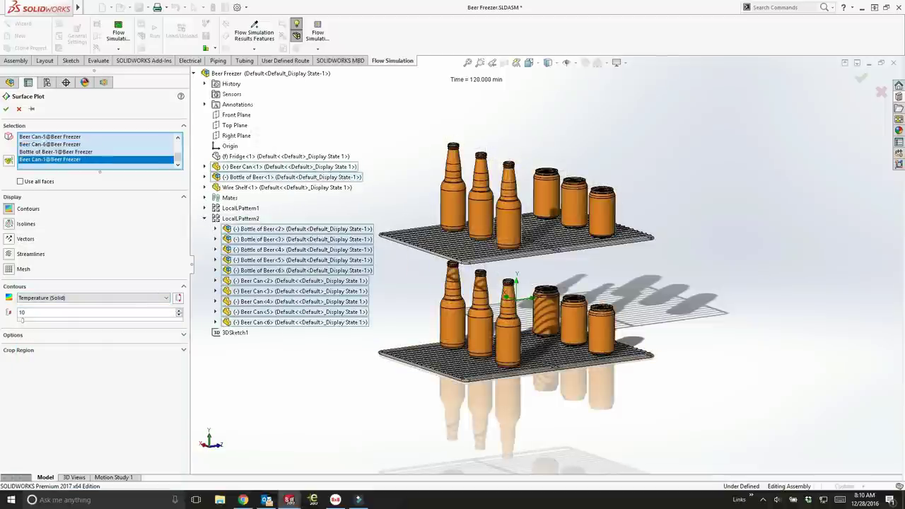
pyautogui.click(5, 108)
# - Probe the solid temperature on two cans and two bottles on the upper shelf
pyautogui.click(205, 23)
pyautogui.click(548, 190)
pyautogui.click(572, 201)
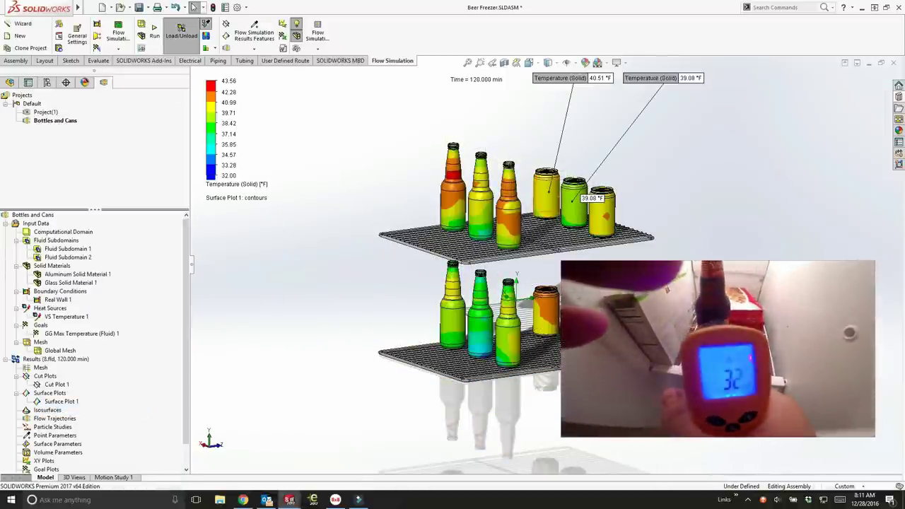
pyautogui.click(479, 206)
pyautogui.click(446, 196)
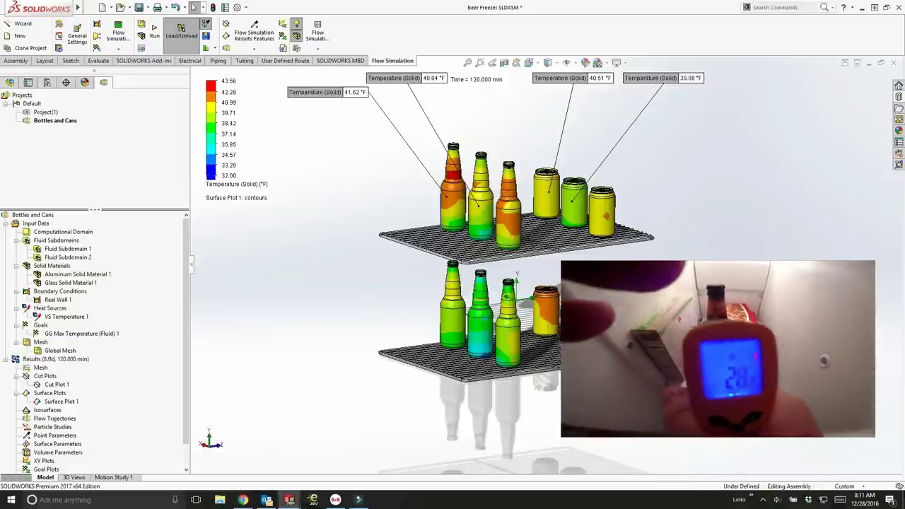
# - Insert flow trajectories starting from the Top Plane, drawn as arrows and coloured by Temperature (Fluid)
pyautogui.rightClick(55, 419)
pyautogui.click(71, 425)
pyautogui.click(235, 125)
pyautogui.click(99, 290)
pyautogui.click(70, 329)
pyautogui.click(93, 319)
pyautogui.click(78, 363)
pyautogui.click(7, 109)
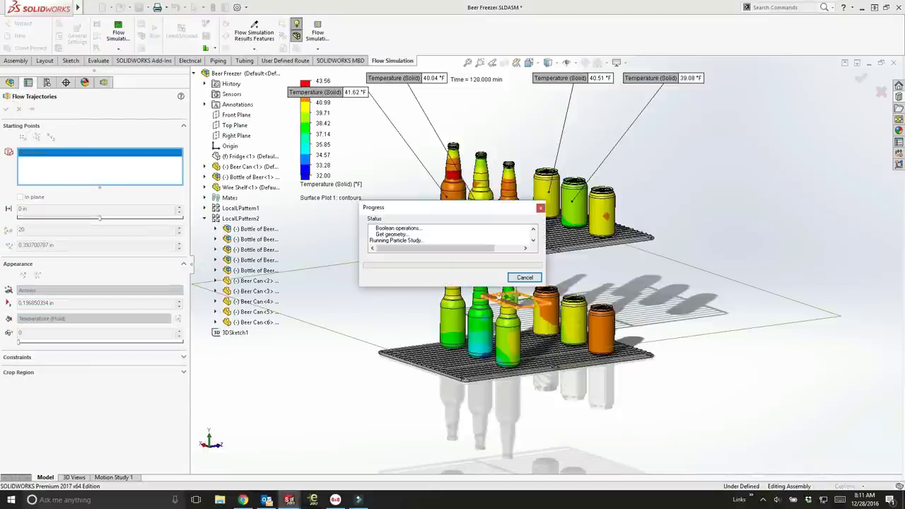
pyautogui.moveTo(523, 290)
pyautogui.mouseDown(button='middle')
pyautogui.moveTo(496, 269)
pyautogui.moveTo(516, 287)
pyautogui.mouseUp(button='middle')
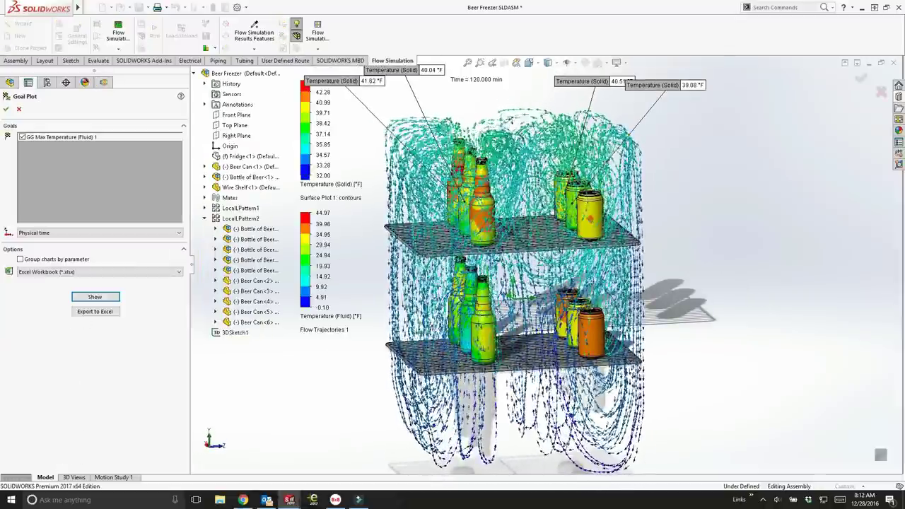
# - Export the maximum fluid temperature goal over physical time to Excel, examine its chart, and close the workbook and goal plot
pyautogui.click(94, 312)
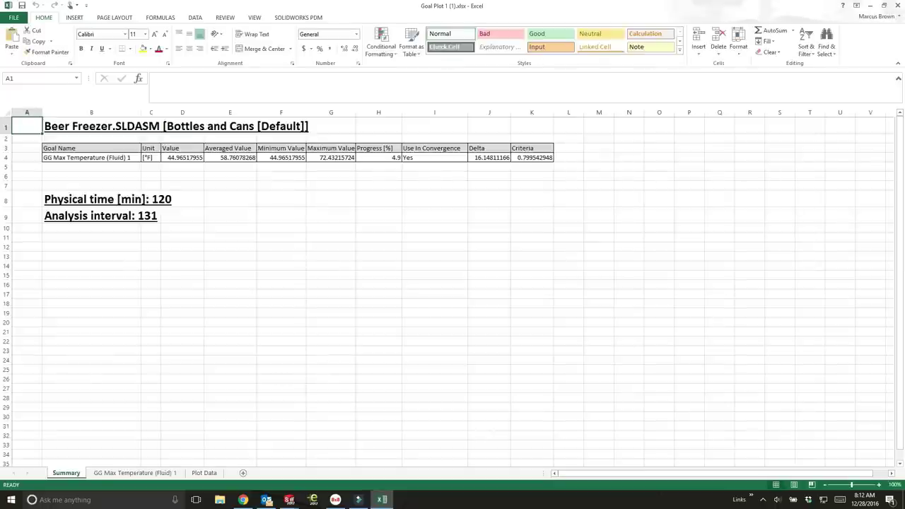
pyautogui.click(135, 473)
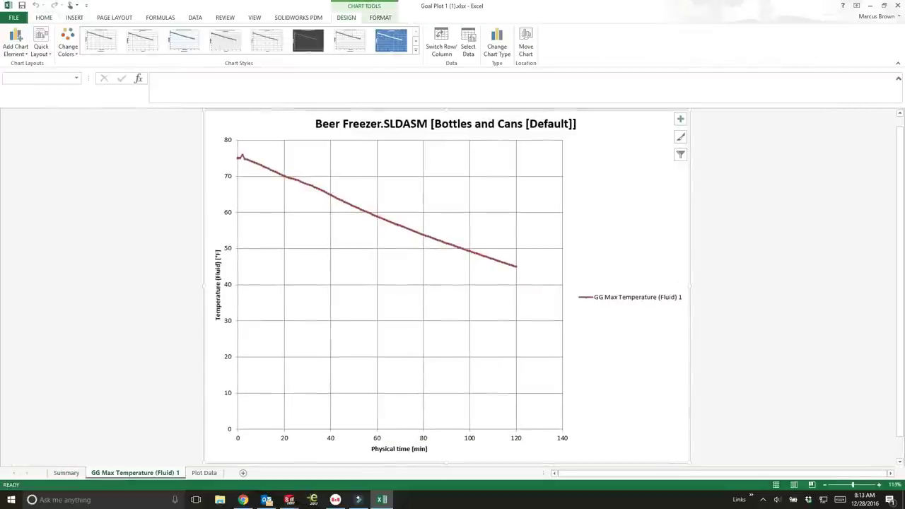
pyautogui.click(898, 6)
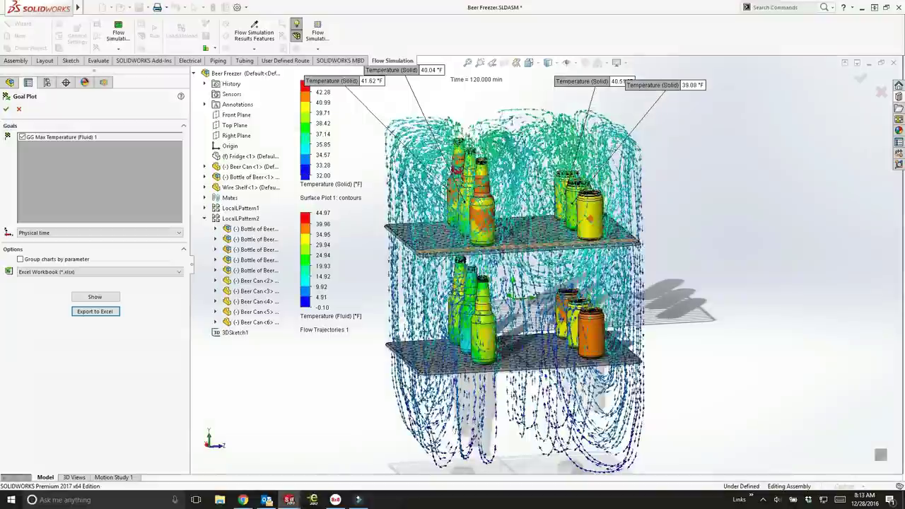
pyautogui.click(7, 106)
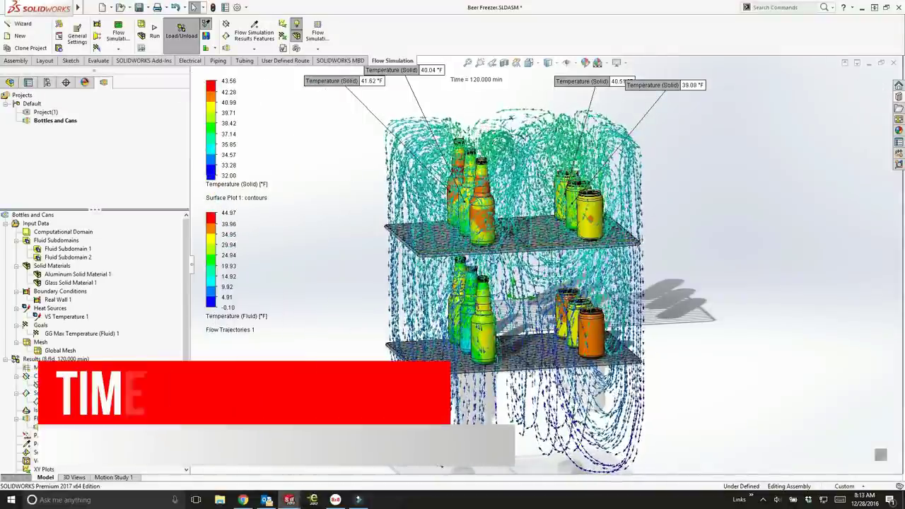
# - Hide the flow trajectories so only the surface plot remains on the bottles and cans
pyautogui.rightClick(57, 427)
pyautogui.click(78, 359)
pyautogui.rightClick(46, 427)
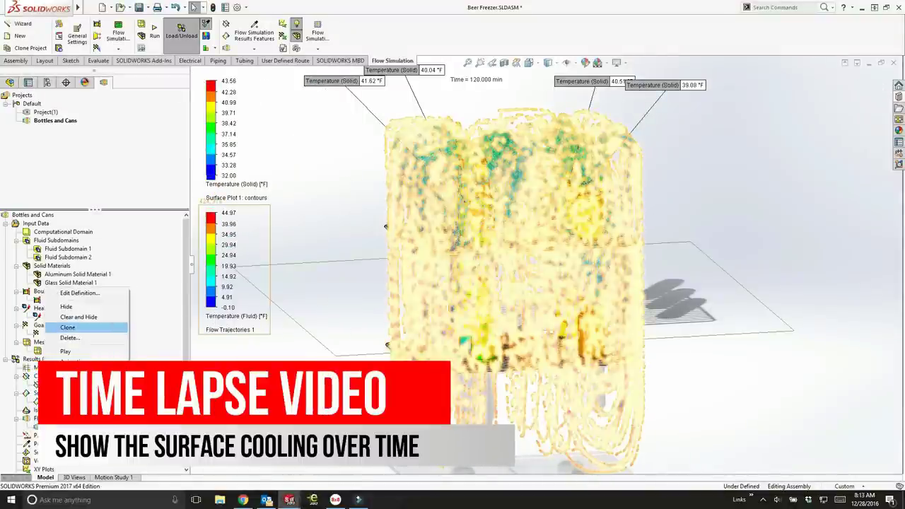
pyautogui.click(70, 307)
pyautogui.keyDown('ctrl'); pyautogui.moveTo(523, 268); pyautogui.dragTo(534, 306, button='middle'); pyautogui.keyUp('ctrl')
# - Create a 30-second surface plot animation without model rotation, using uniformly distributed results from 0 to 120 min
pyautogui.rightClick(45, 401)
pyautogui.click(70, 356)
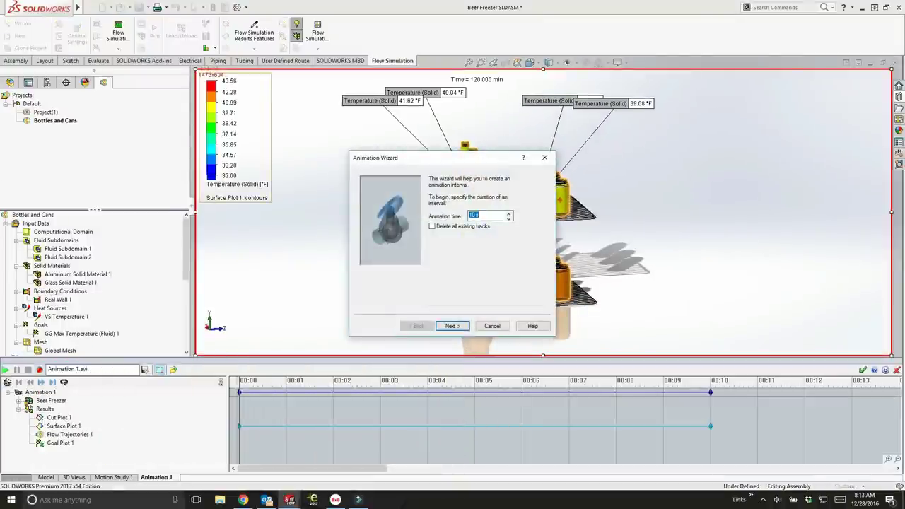
pyautogui.press('Return')
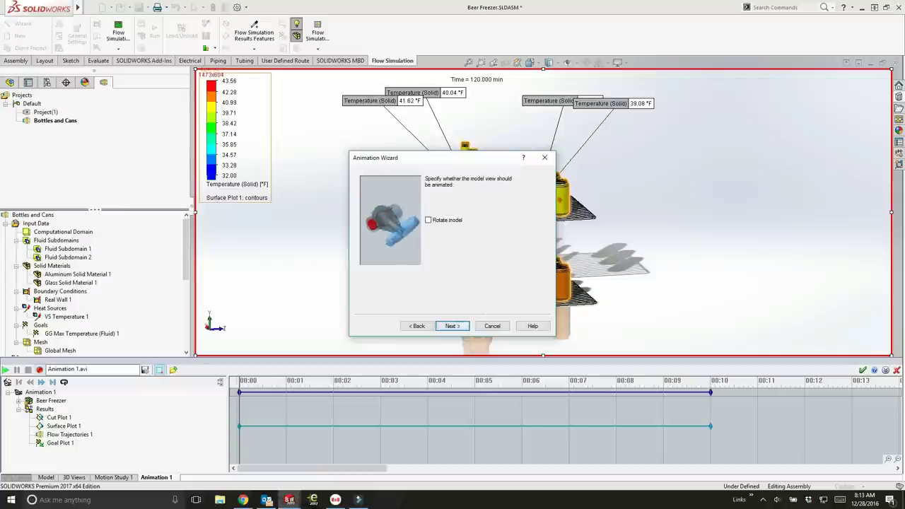
pyautogui.press('Return')
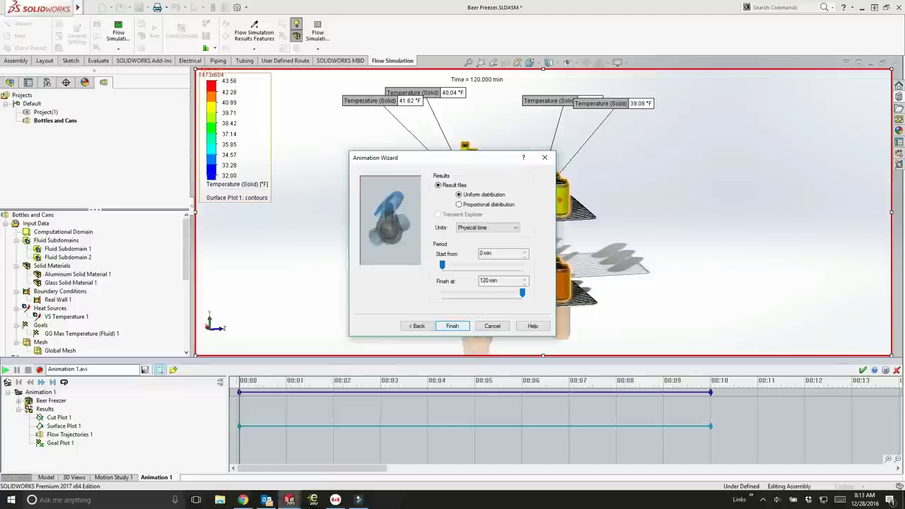
pyautogui.press('Return')
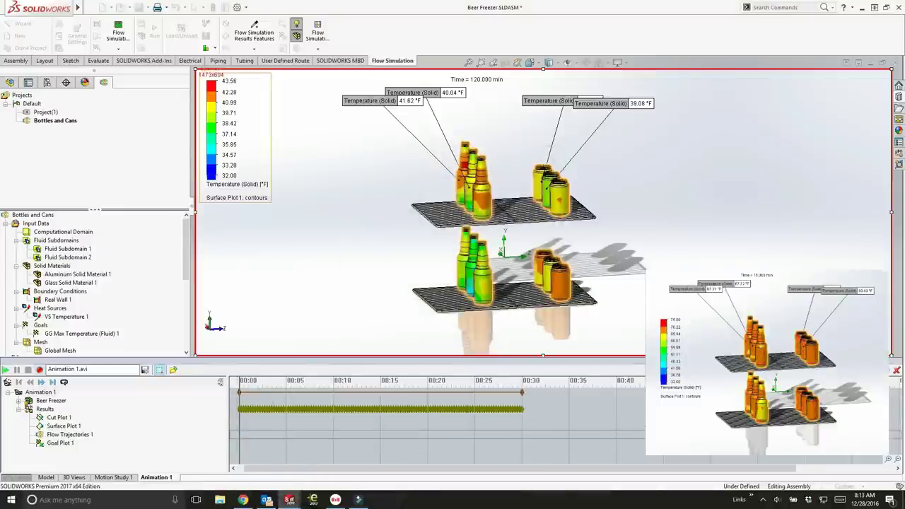
# - Extend the surface plot's animation track to the 30-second mark
pyautogui.rightClick(240, 426)
pyautogui.click(272, 444)
pyautogui.moveTo(240, 426); pyautogui.dragTo(521, 425)
# - Rename the animation's output file after the surface temperature
pyautogui.click(90, 369)
pyautogui.moveTo(90, 369); pyautogui.dragTo(42, 369)
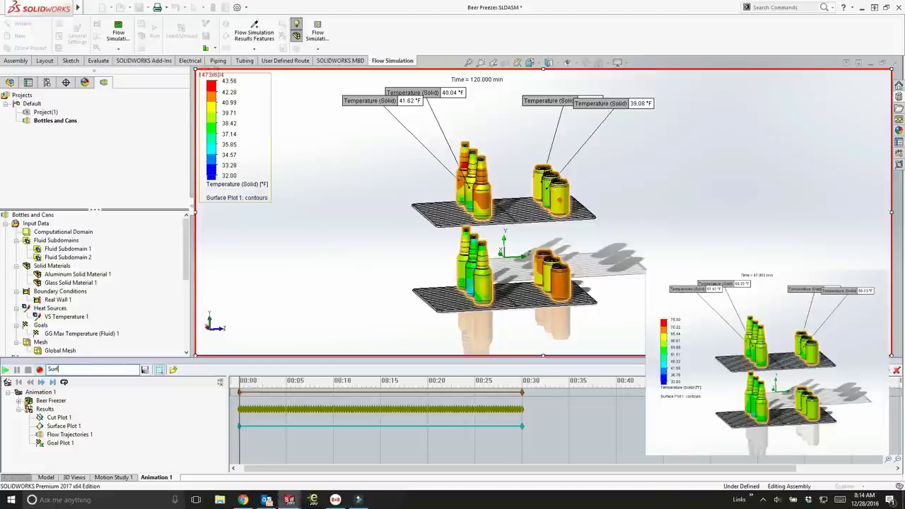
pyautogui.write('Temp')
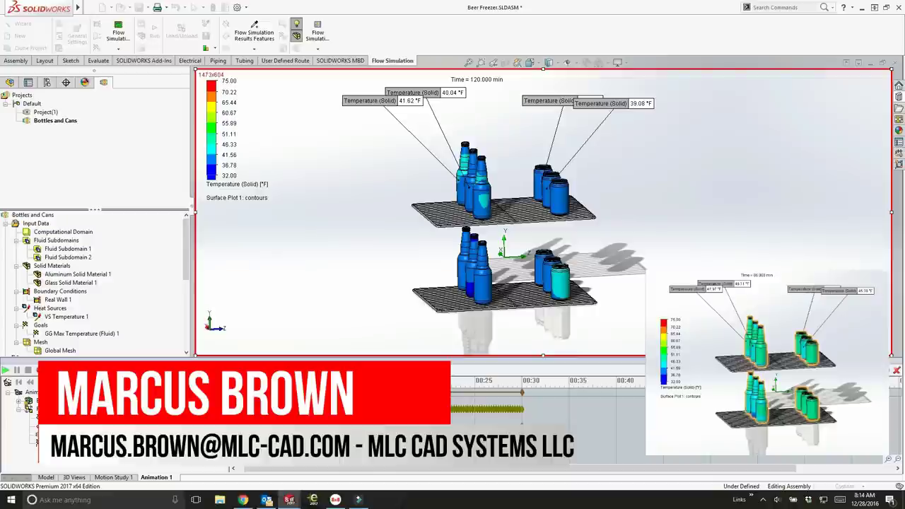
# - Move the temperature legend closer to the model and narrow the animation's recording frame around the shelves
pyautogui.moveTo(237, 141); pyautogui.dragTo(358, 208)
pyautogui.moveTo(196, 69); pyautogui.dragTo(304, 70)
pyautogui.moveTo(891, 212); pyautogui.dragTo(677, 212)
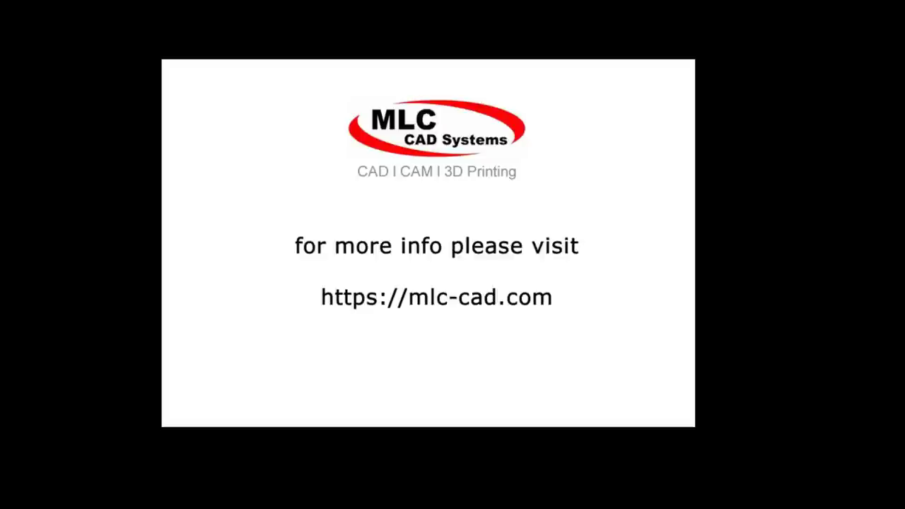